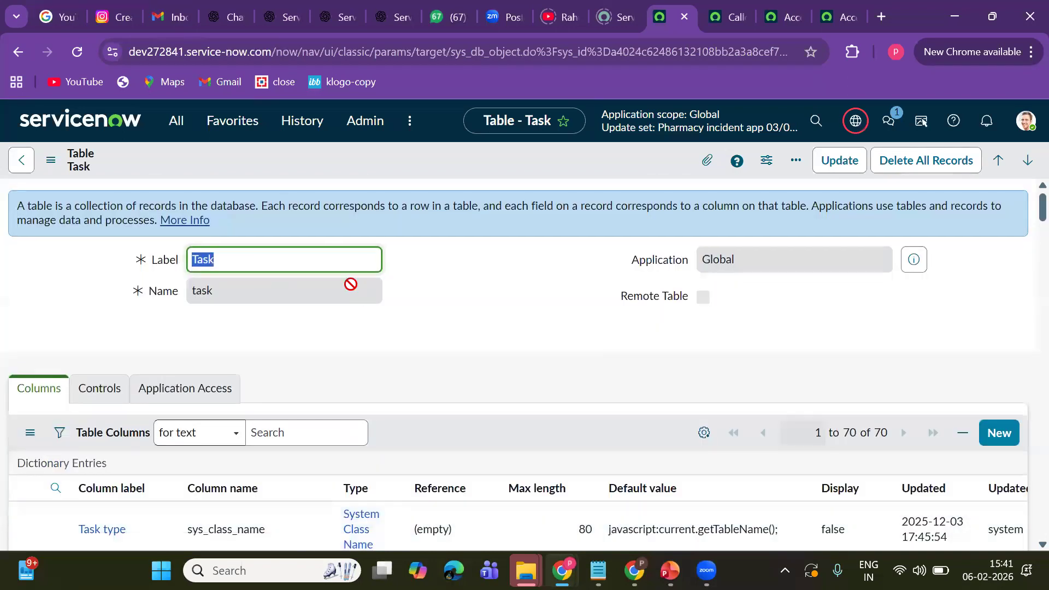
Examine the Task table's column definitions, including their types, references, maximum lengths and default values
{"action": "scroll", "coordinate": [346, 303], "scroll_direction": "down", "scroll_amount": 6}
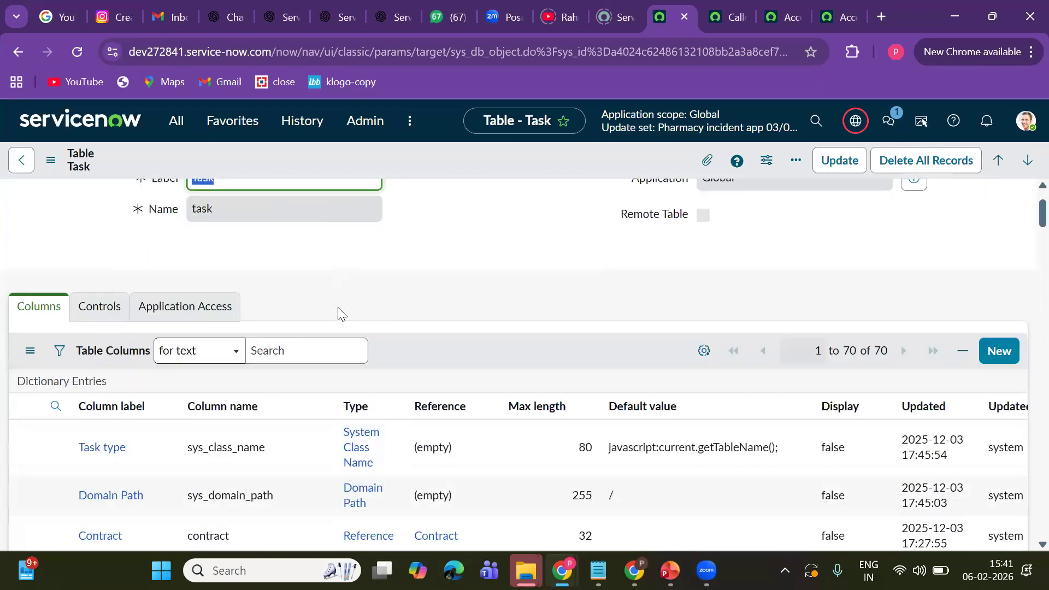
{"action": "scroll", "coordinate": [351, 336], "scroll_direction": "down", "scroll_amount": 6}
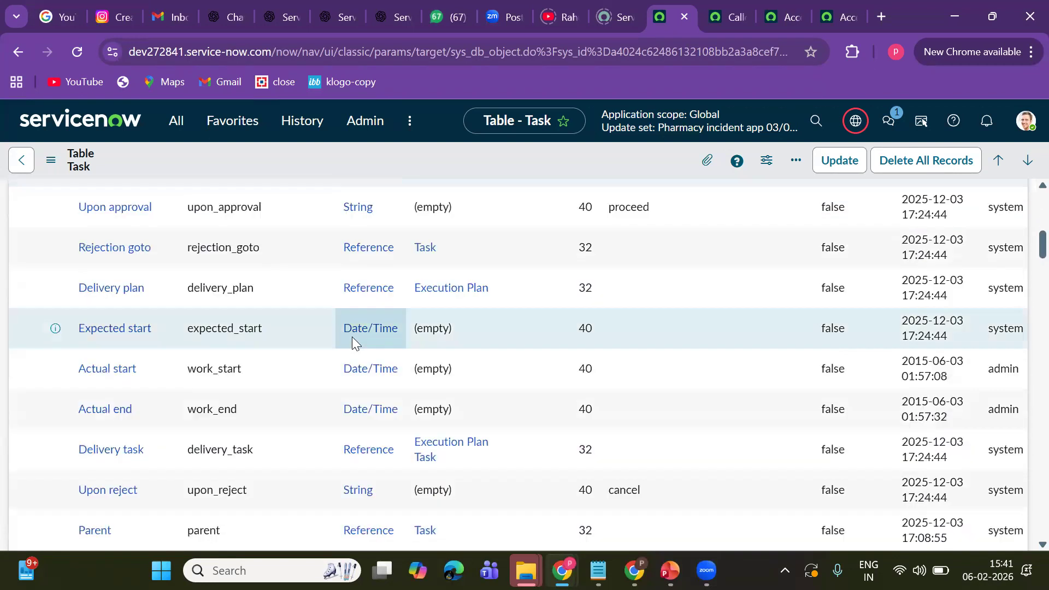
{"action": "scroll", "coordinate": [356, 334], "scroll_direction": "down", "scroll_amount": 5}
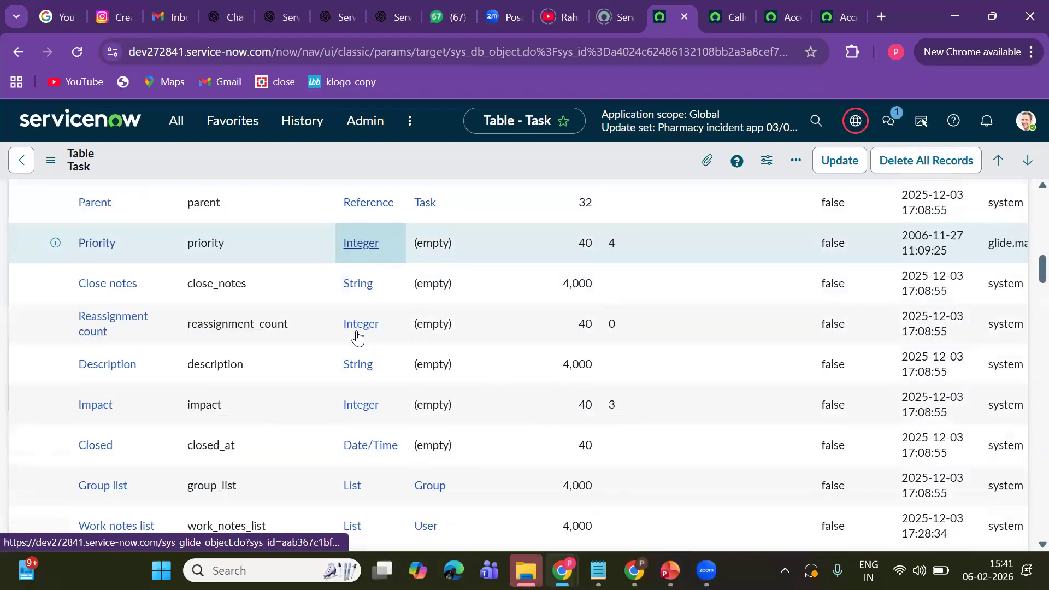
{"action": "scroll", "coordinate": [357, 332], "scroll_direction": "down", "scroll_amount": 2}
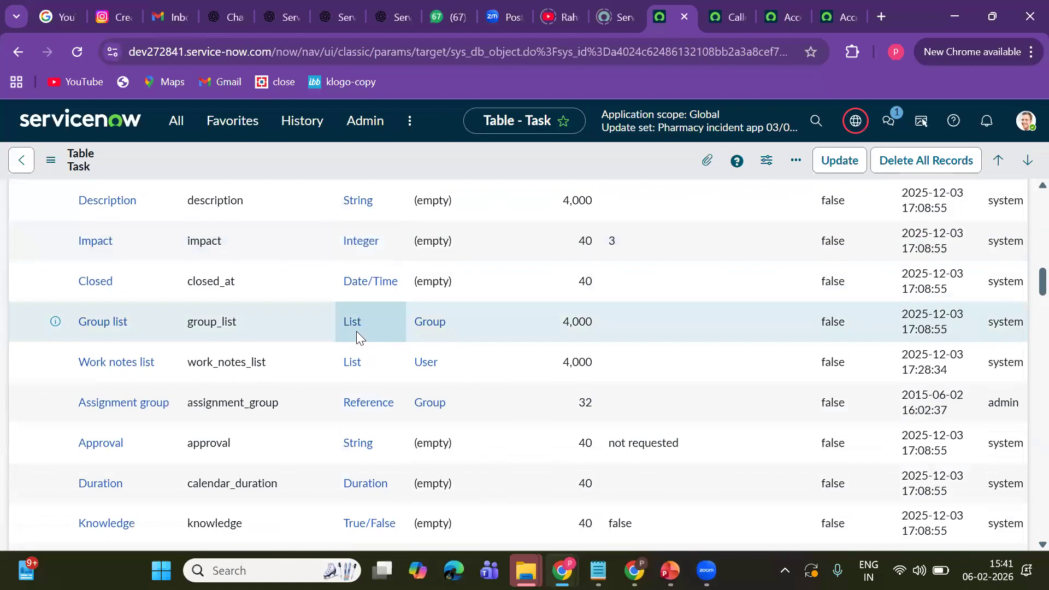
{"action": "scroll", "coordinate": [356, 332], "scroll_direction": "down", "scroll_amount": 2}
{"action": "scroll", "coordinate": [356, 335], "scroll_direction": "down", "scroll_amount": 2}
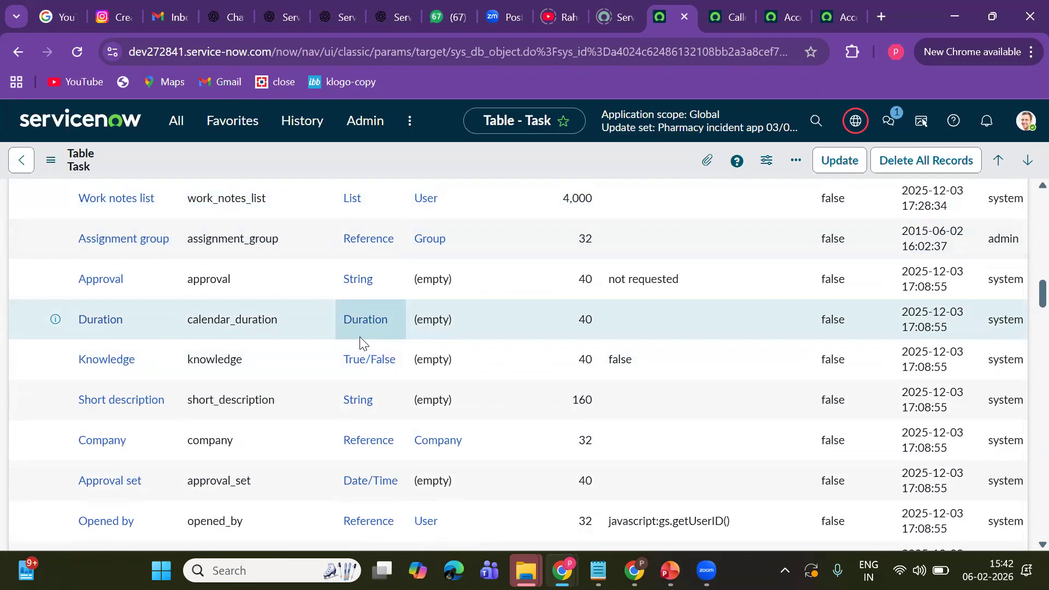
{"action": "scroll", "coordinate": [360, 343], "scroll_direction": "up", "scroll_amount": 4}
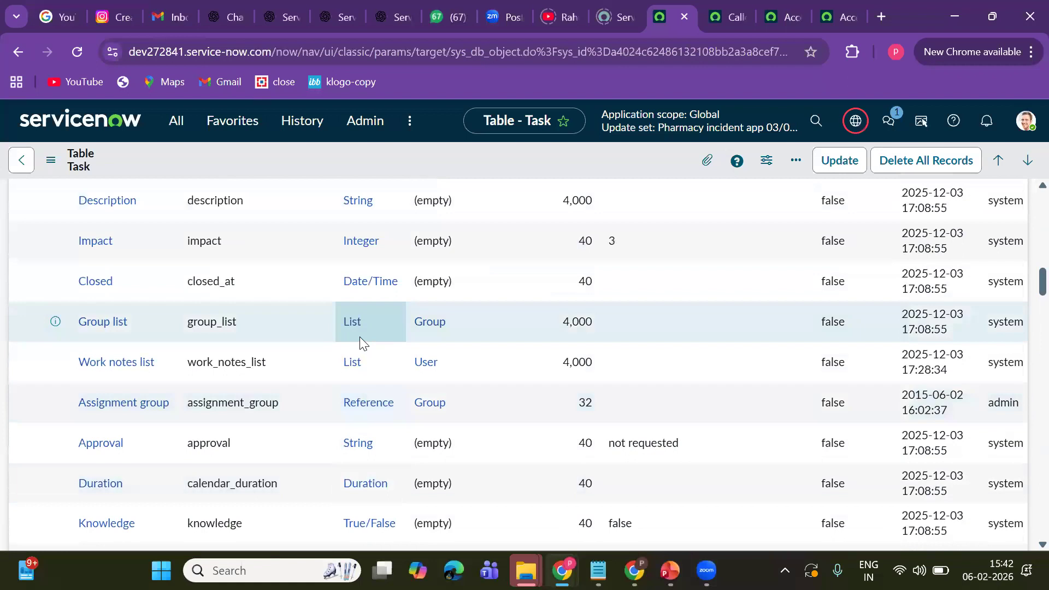
{"action": "scroll", "coordinate": [360, 343], "scroll_direction": "up", "scroll_amount": 2}
{"action": "scroll", "coordinate": [360, 336], "scroll_direction": "up", "scroll_amount": 8}
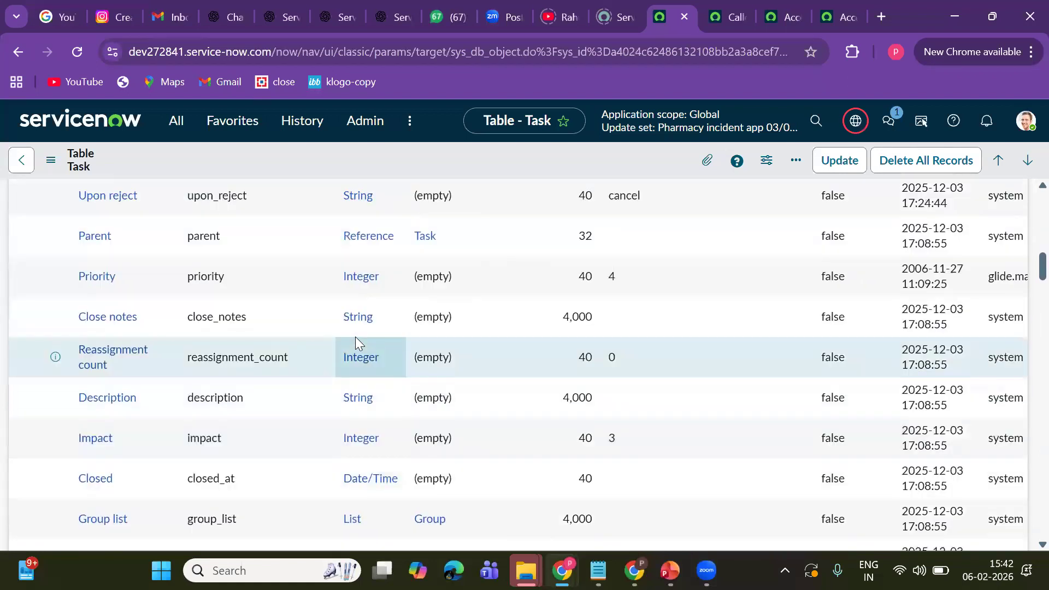
{"action": "scroll", "coordinate": [357, 341], "scroll_direction": "up", "scroll_amount": 14}
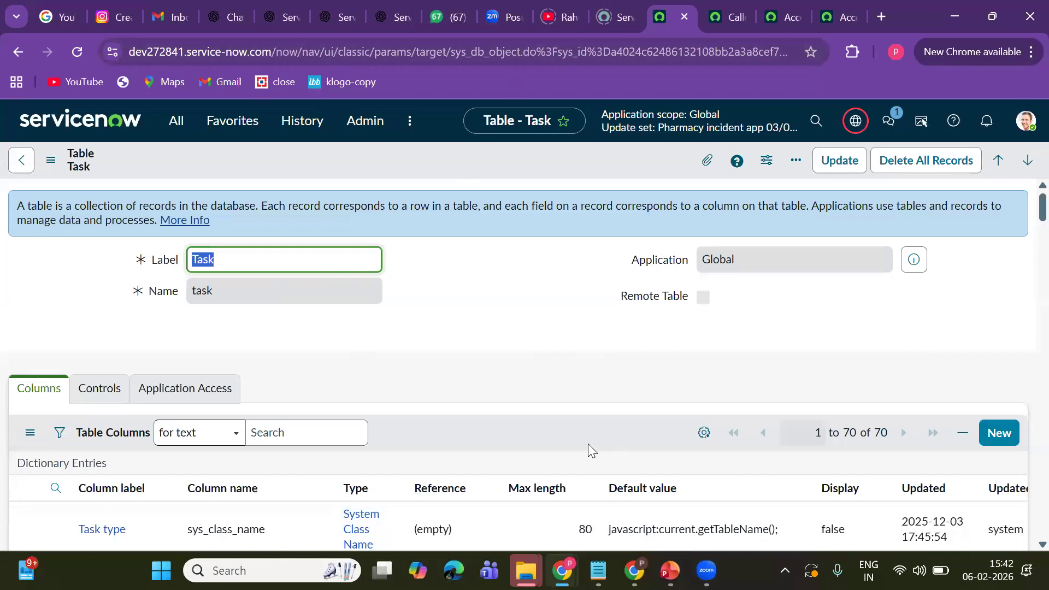
Switch to the PowerPoint deck and advance to slide 5, the answer on what a Dictionary Entry defines
{"action": "left_click", "coordinate": [670, 570]}
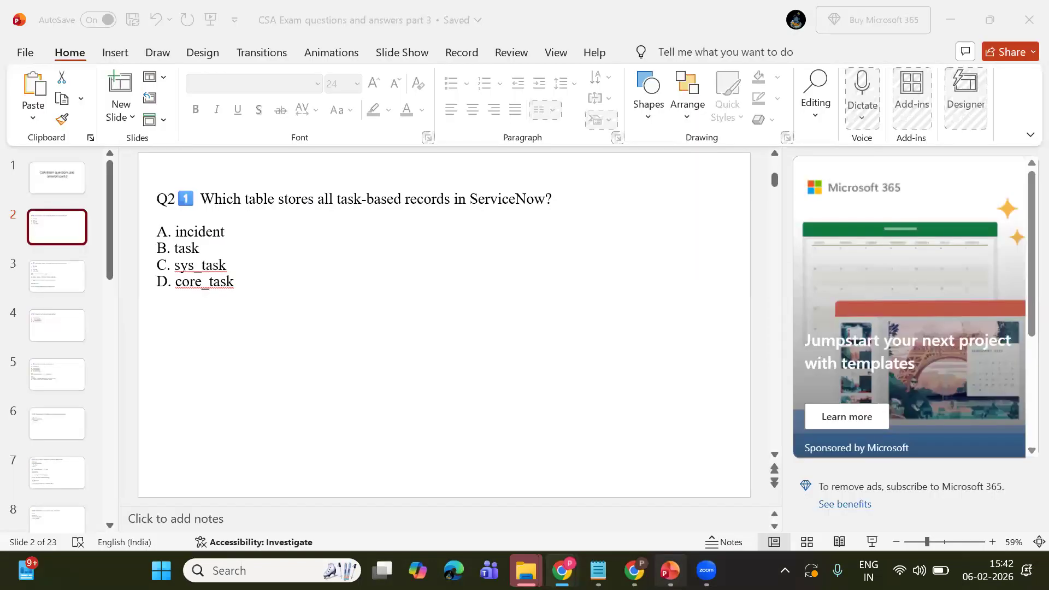
{"action": "scroll", "coordinate": [313, 276], "scroll_direction": "down", "scroll_amount": 2}
{"action": "scroll", "coordinate": [313, 276], "scroll_direction": "down", "scroll_amount": 1}
{"action": "scroll", "coordinate": [312, 276], "scroll_direction": "up", "scroll_amount": 1}
{"action": "scroll", "coordinate": [314, 276], "scroll_direction": "down", "scroll_amount": 1}
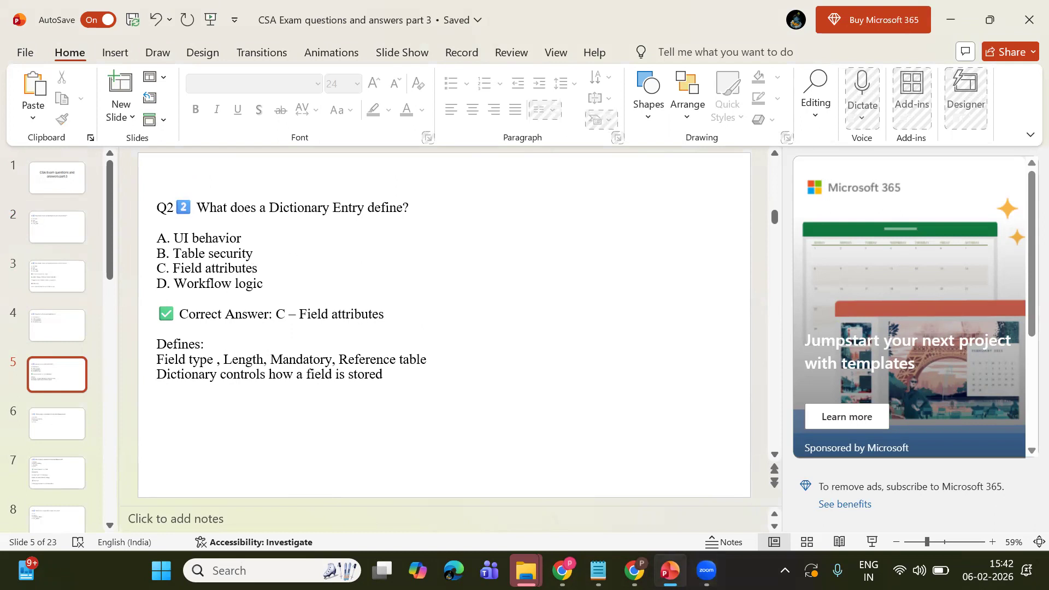
Return to ServiceNow in Chrome and view the start of the Caller dictionary entry
{"action": "mouse_move", "coordinate": [562, 570]}
{"action": "left_click", "coordinate": [471, 527]}
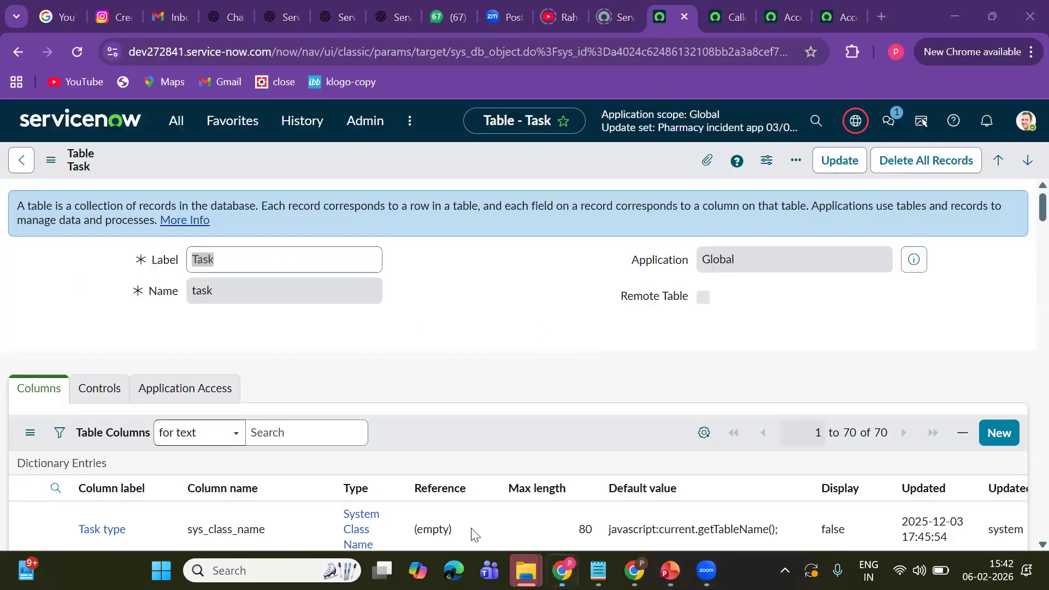
{"action": "left_click", "coordinate": [727, 18]}
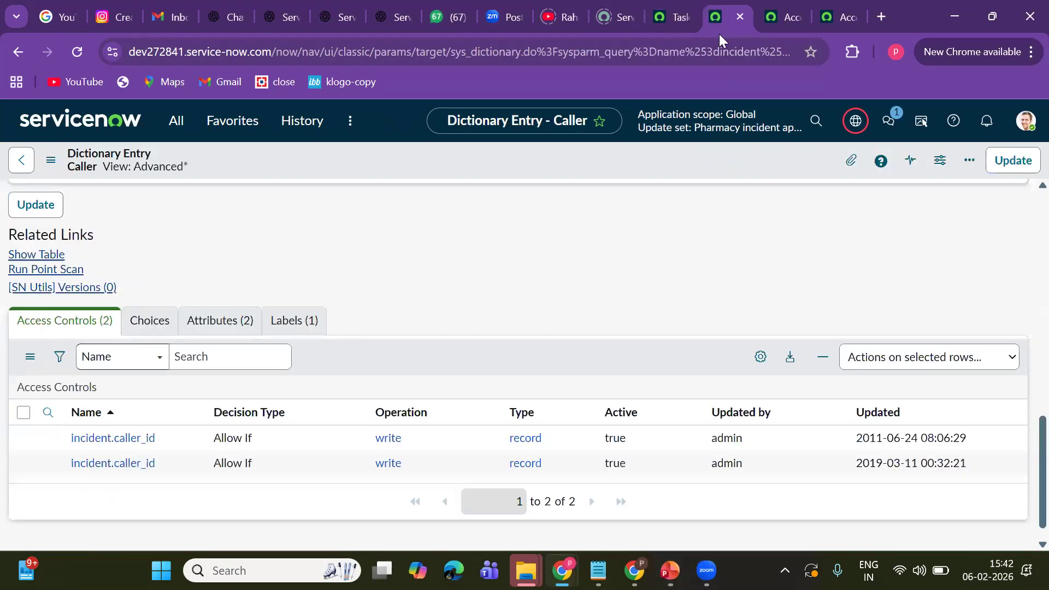
{"action": "scroll", "coordinate": [302, 275], "scroll_direction": "up", "scroll_amount": 15}
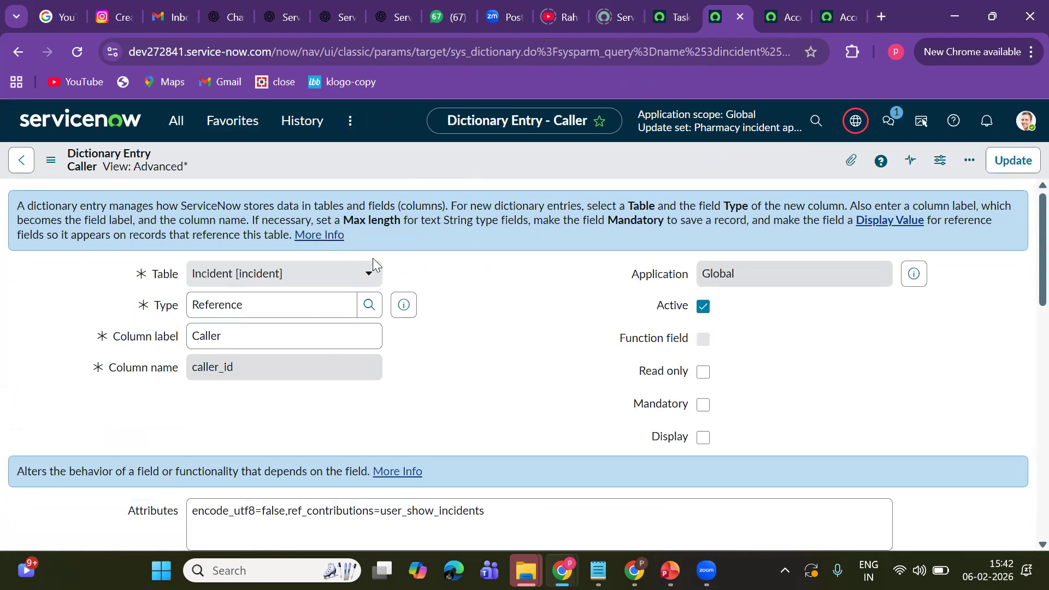
Open the list of incident records by entering incident.list in the application navigator
{"action": "left_click", "coordinate": [176, 122]}
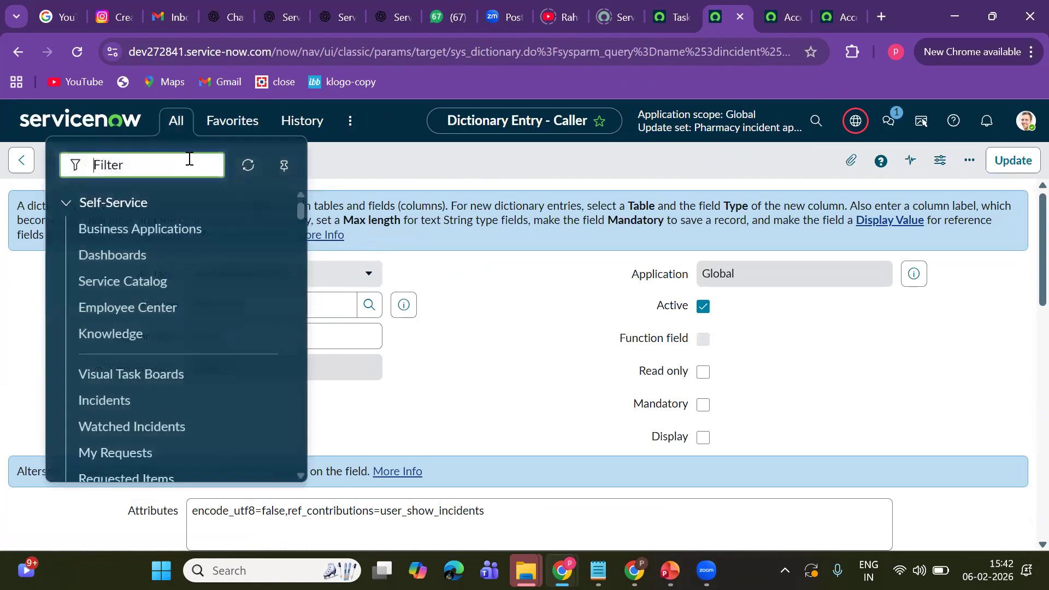
{"action": "type", "text": "inc"}
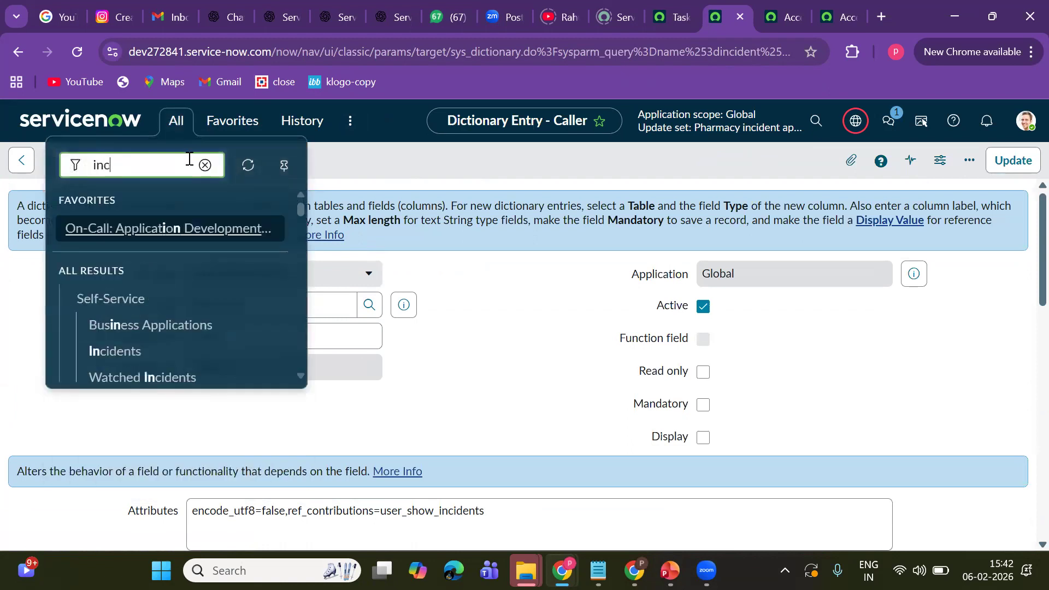
{"action": "type", "text": "ident.lis"}
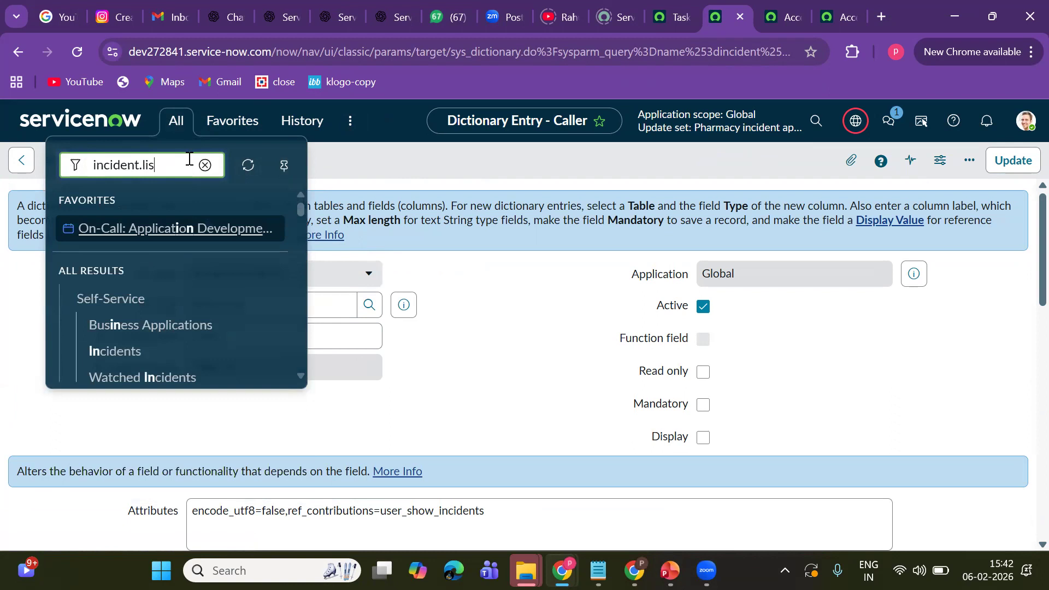
{"action": "type", "text": "t"}
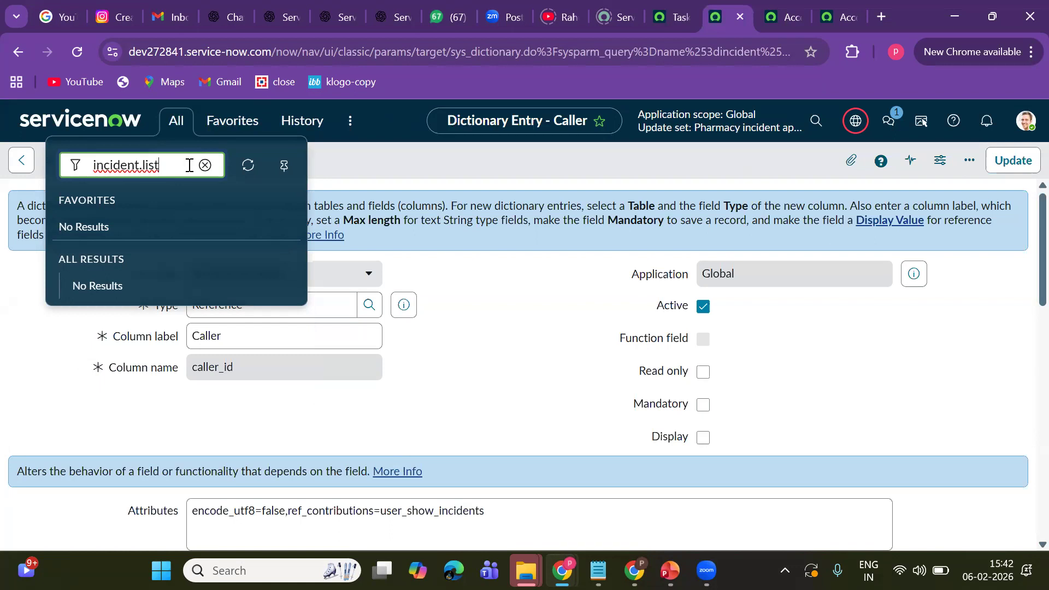
{"action": "key", "text": "Return"}
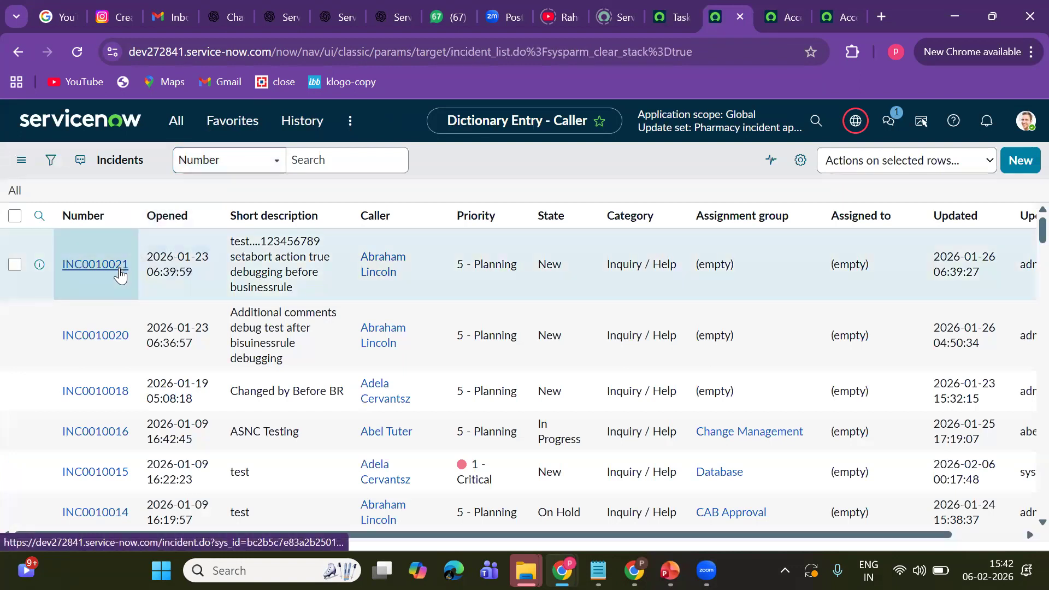
Open incident INC0010021 and bring up the dictionary configuration of its Caller field
{"action": "left_click", "coordinate": [115, 300]}
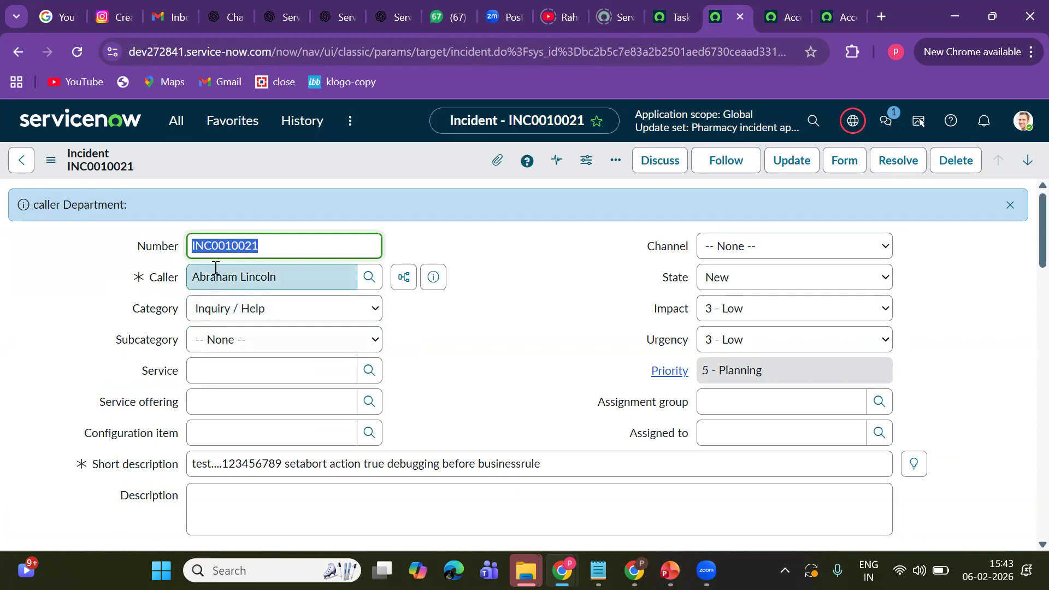
{"action": "right_click", "coordinate": [154, 280]}
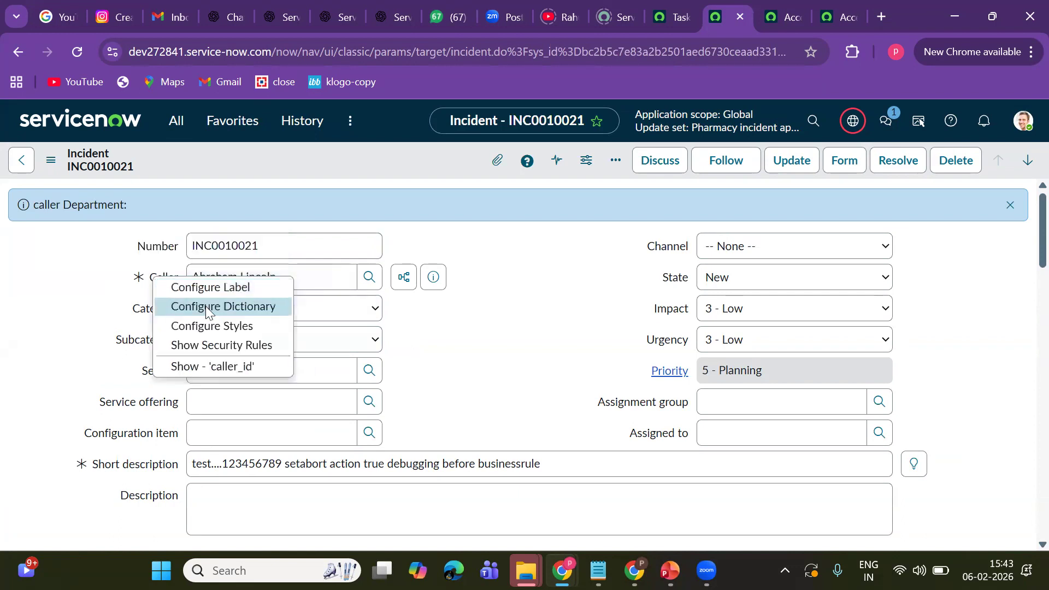
{"action": "left_click", "coordinate": [206, 306]}
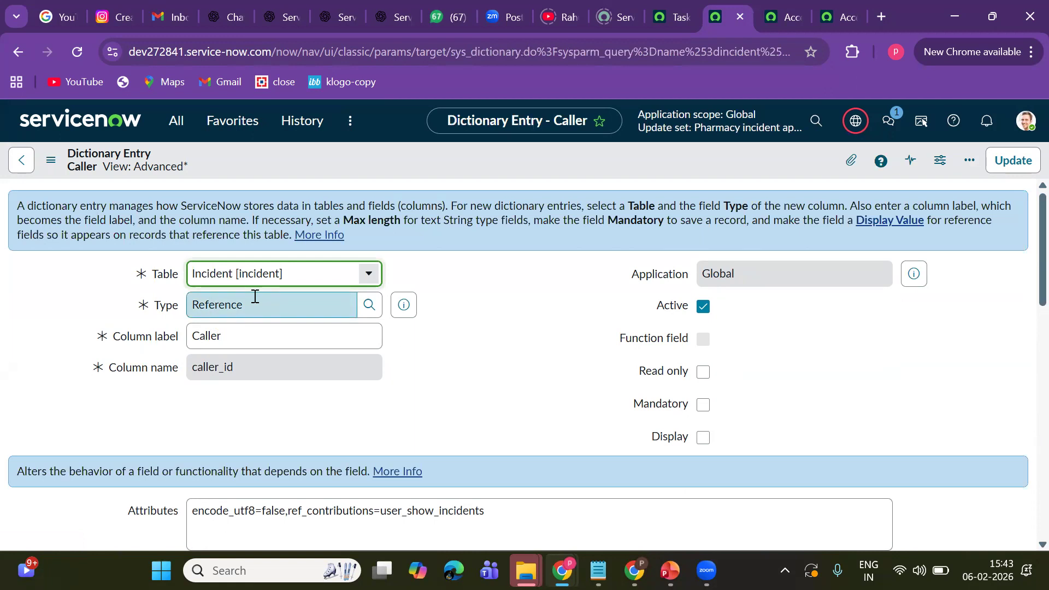
Examine the Caller dictionary entry's type, Read only and Mandatory options, attributes and reference specification
{"action": "scroll", "coordinate": [709, 355], "scroll_direction": "down", "scroll_amount": 1}
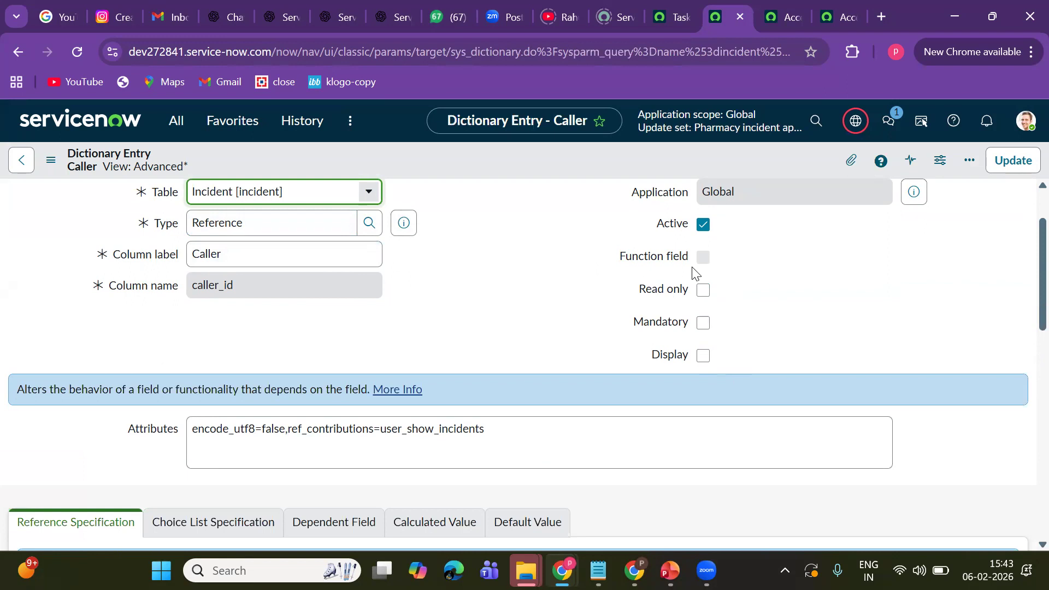
{"action": "scroll", "coordinate": [695, 274], "scroll_direction": "down", "scroll_amount": 1}
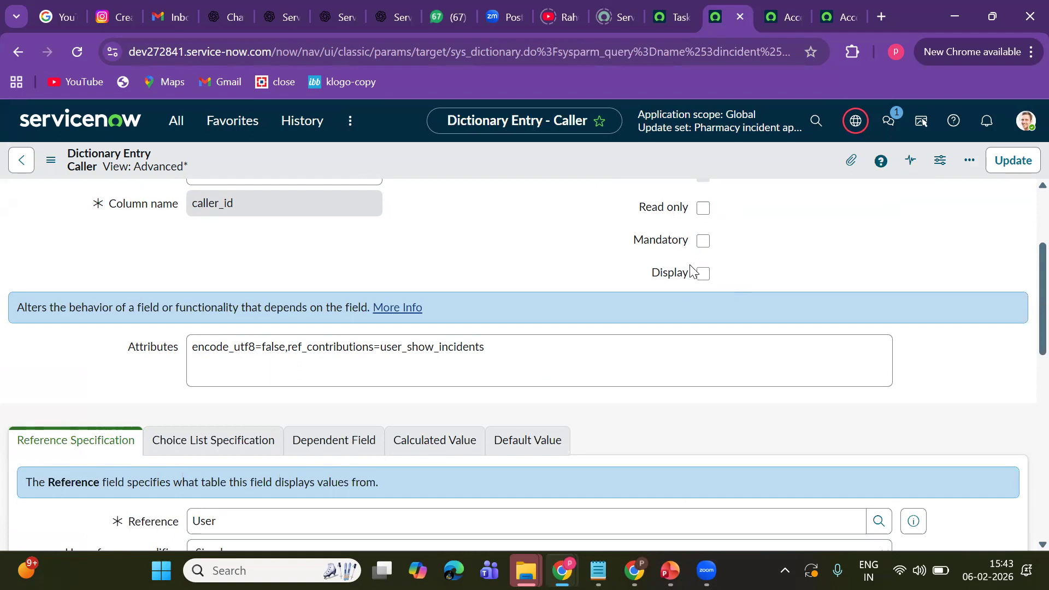
{"action": "scroll", "coordinate": [691, 270], "scroll_direction": "down", "scroll_amount": 1}
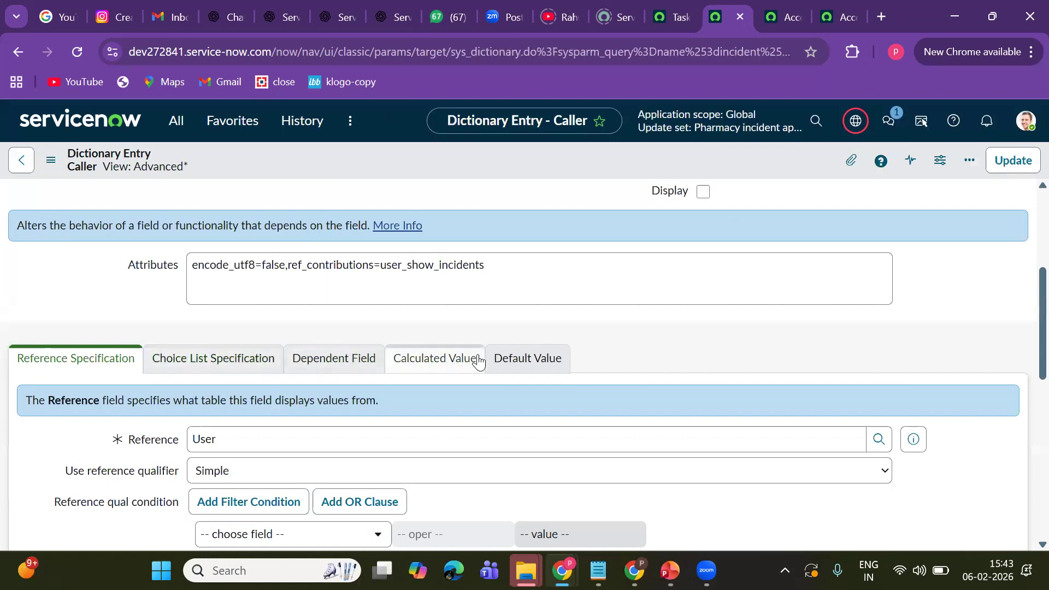
{"action": "scroll", "coordinate": [478, 361], "scroll_direction": "down", "scroll_amount": 3}
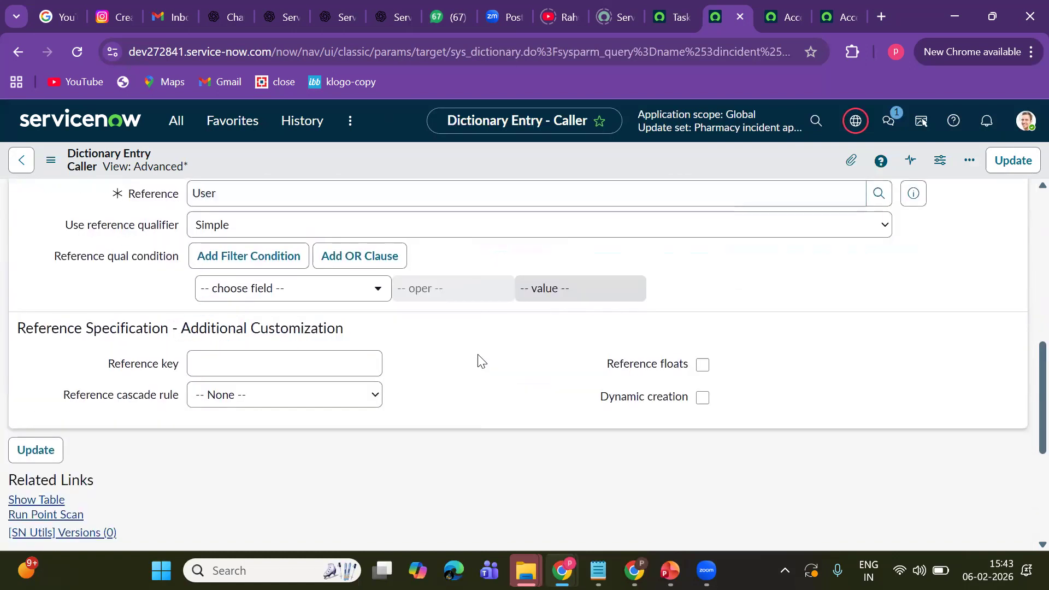
{"action": "scroll", "coordinate": [478, 359], "scroll_direction": "up", "scroll_amount": 3}
{"action": "scroll", "coordinate": [475, 350], "scroll_direction": "up", "scroll_amount": 1}
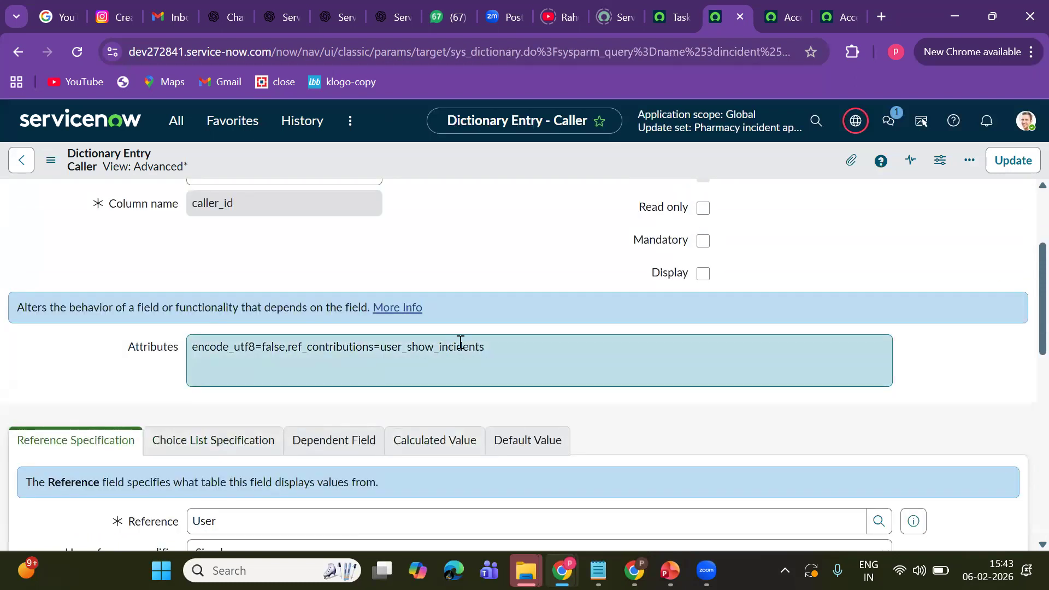
{"action": "scroll", "coordinate": [460, 343], "scroll_direction": "up", "scroll_amount": 2}
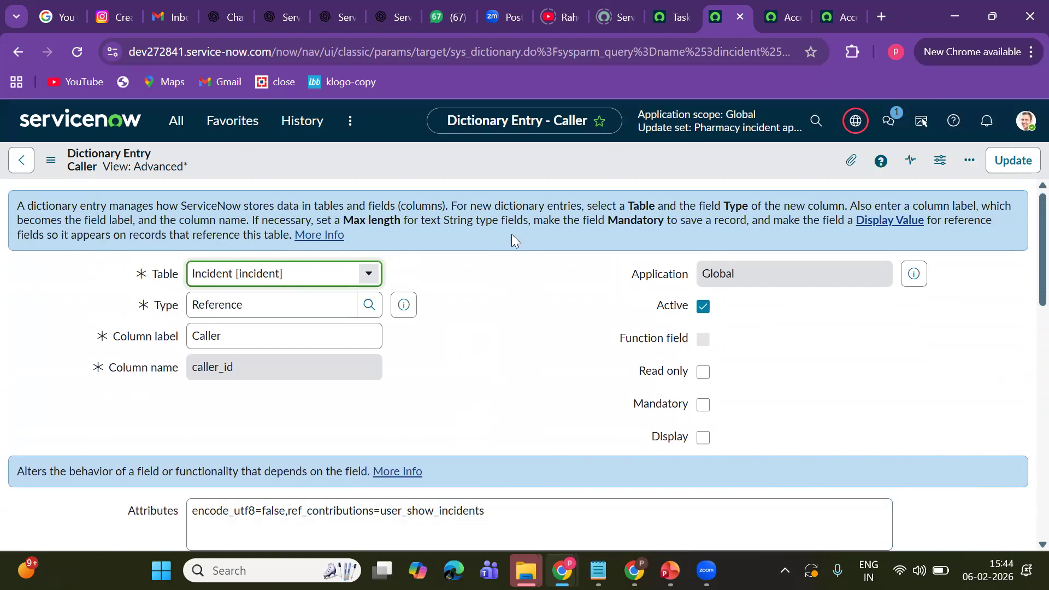
Switch to the PowerPoint deck and advance to slide 8, the question on the role required to create ACL rules
{"action": "left_click", "coordinate": [669, 570]}
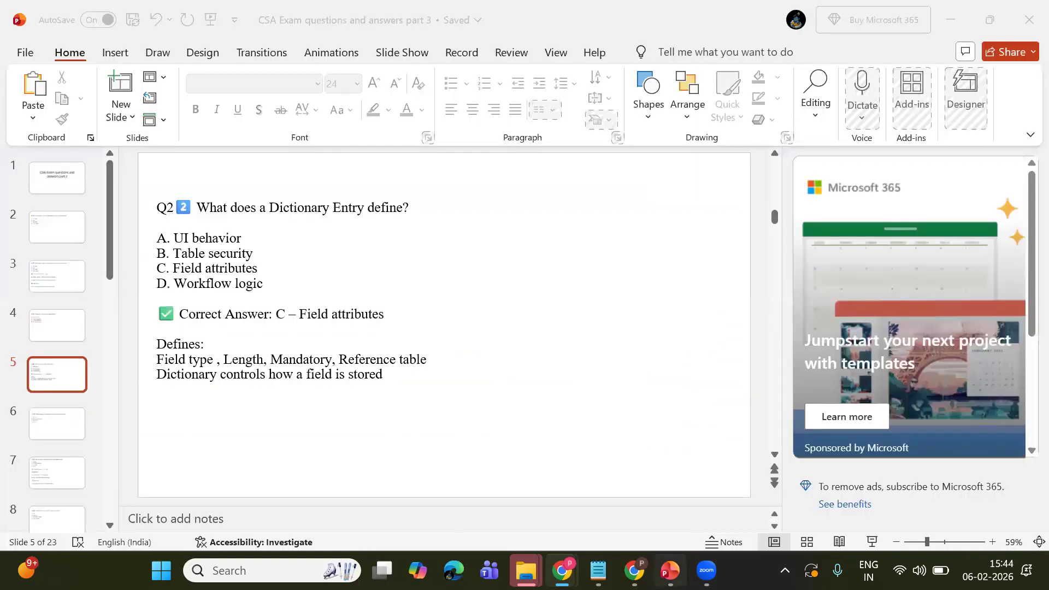
{"action": "scroll", "coordinate": [362, 433], "scroll_direction": "down", "scroll_amount": 1}
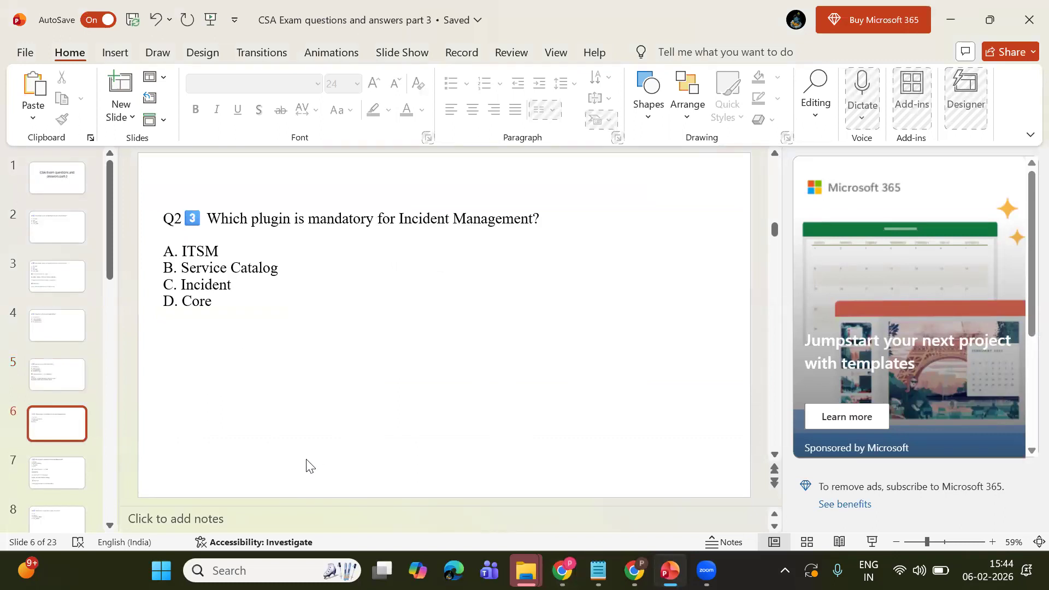
{"action": "scroll", "coordinate": [309, 466], "scroll_direction": "down", "scroll_amount": 1}
{"action": "scroll", "coordinate": [309, 466], "scroll_direction": "down", "scroll_amount": 1}
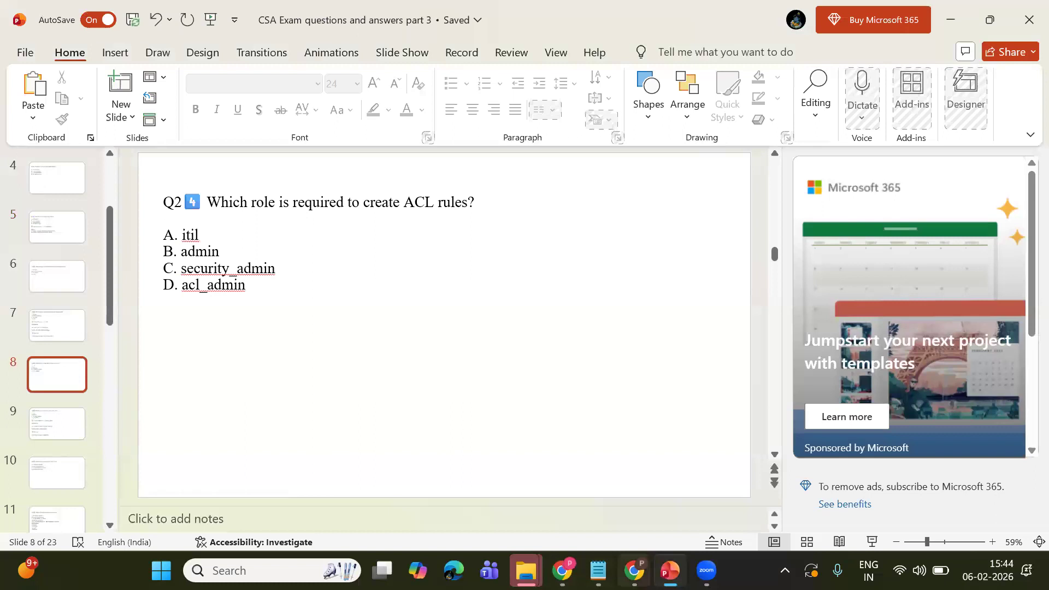
Switch back to ServiceNow in Chrome and open the System Security Access Control (ACL) list
{"action": "left_click", "coordinate": [633, 570]}
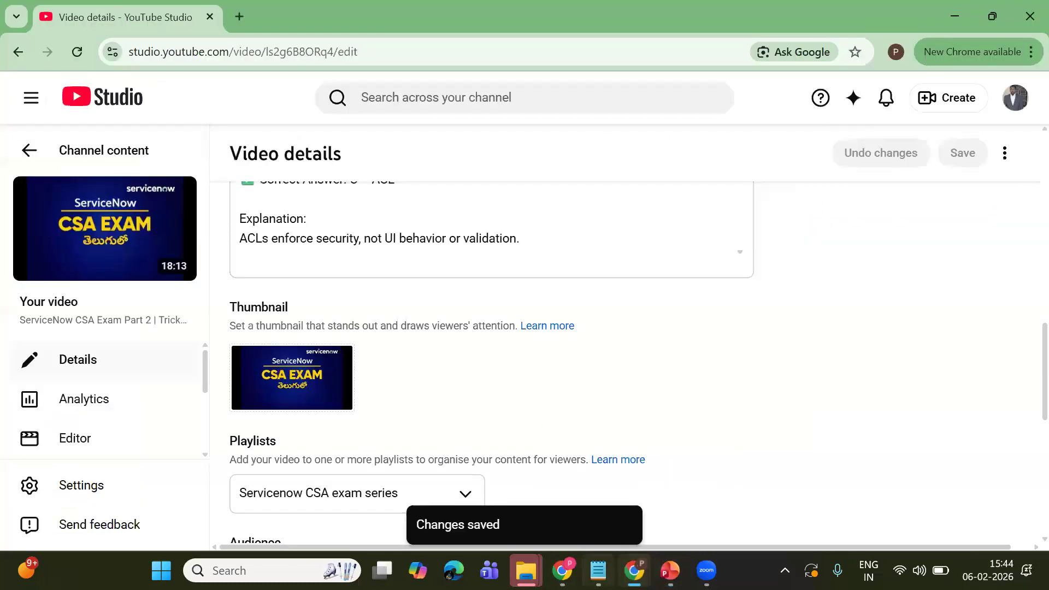
{"action": "mouse_move", "coordinate": [561, 570]}
{"action": "left_click", "coordinate": [386, 488]}
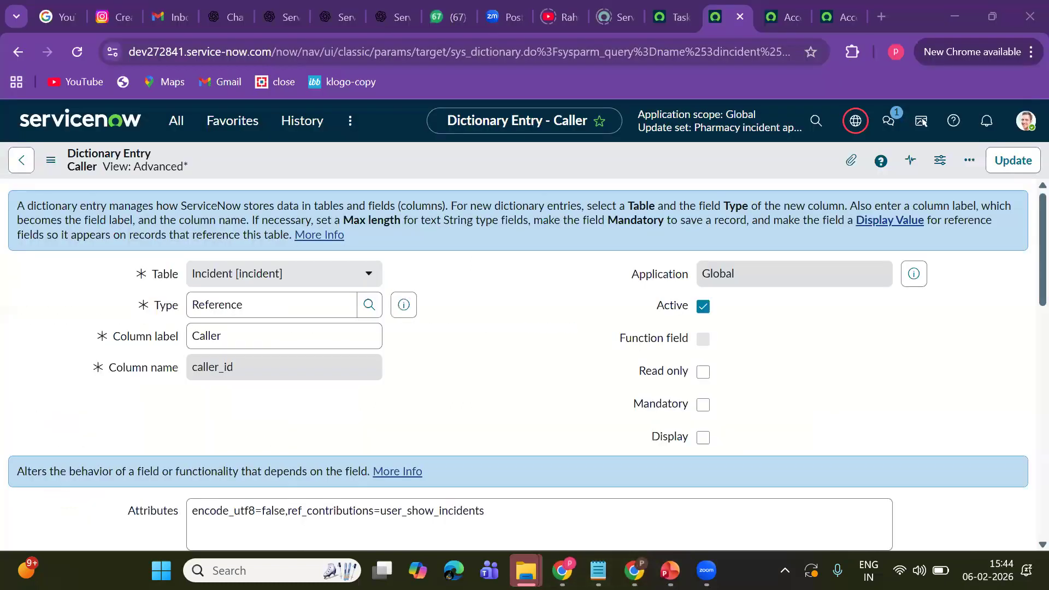
{"action": "left_click", "coordinate": [790, 17]}
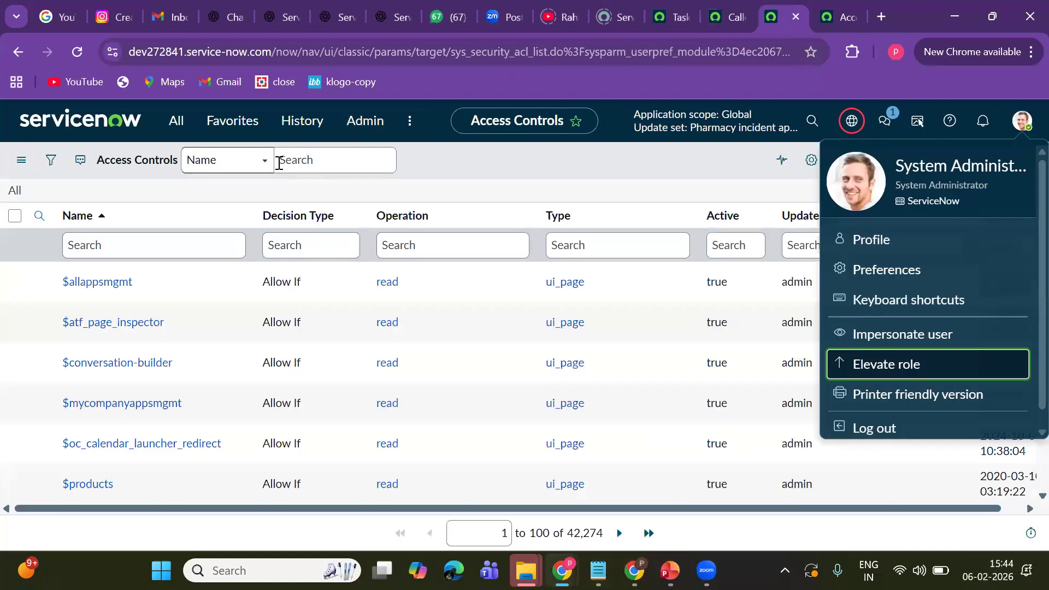
{"action": "left_click", "coordinate": [183, 124]}
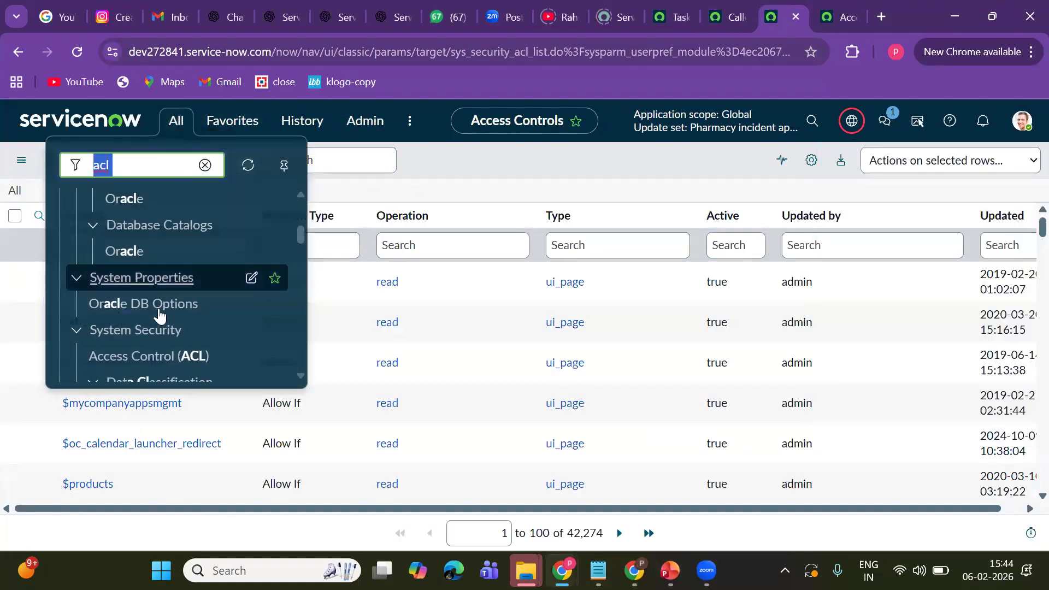
{"action": "left_click", "coordinate": [159, 358]}
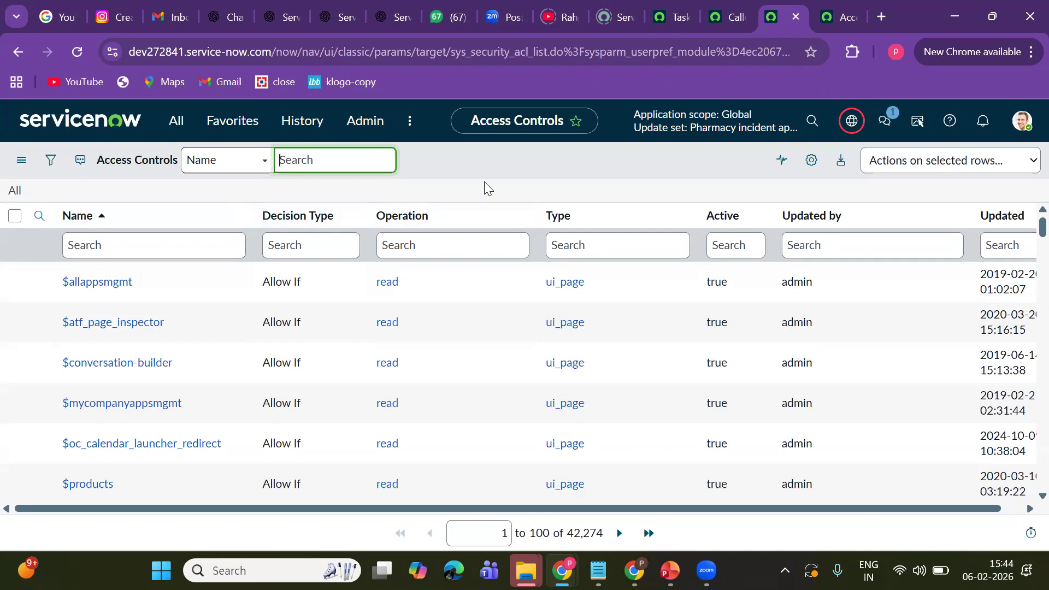
Elevate the current session's privileges with the security_admin role
{"action": "left_click", "coordinate": [1019, 124]}
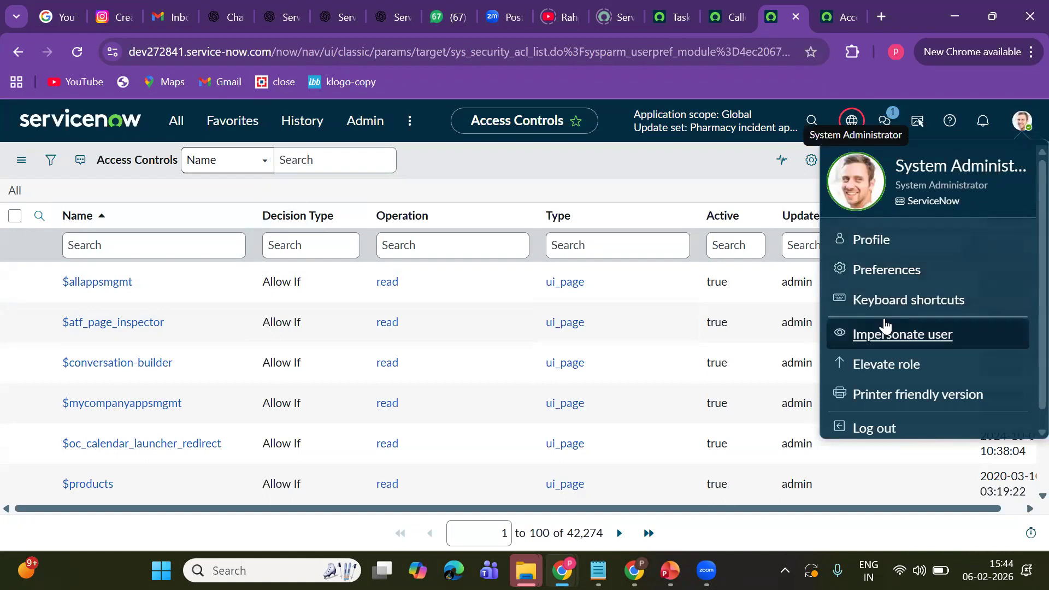
{"action": "left_click", "coordinate": [898, 367]}
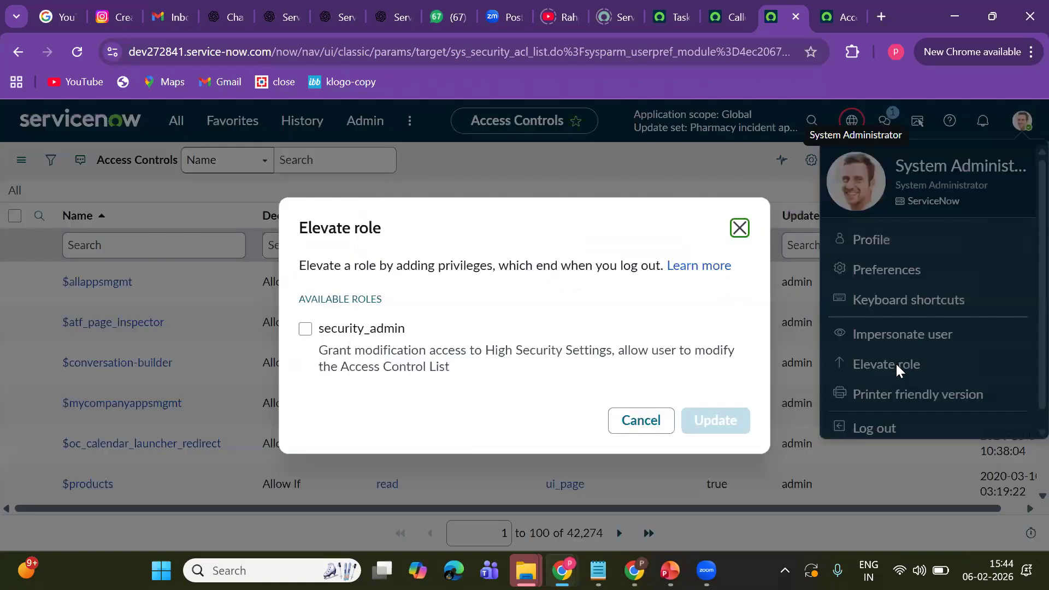
{"action": "left_click", "coordinate": [307, 331]}
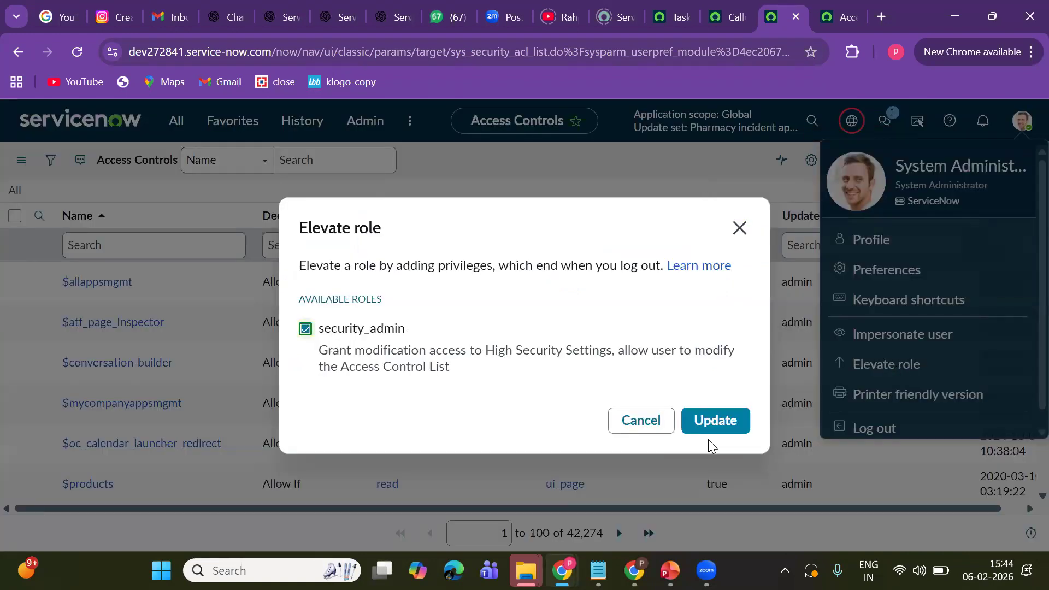
{"action": "left_click", "coordinate": [716, 424]}
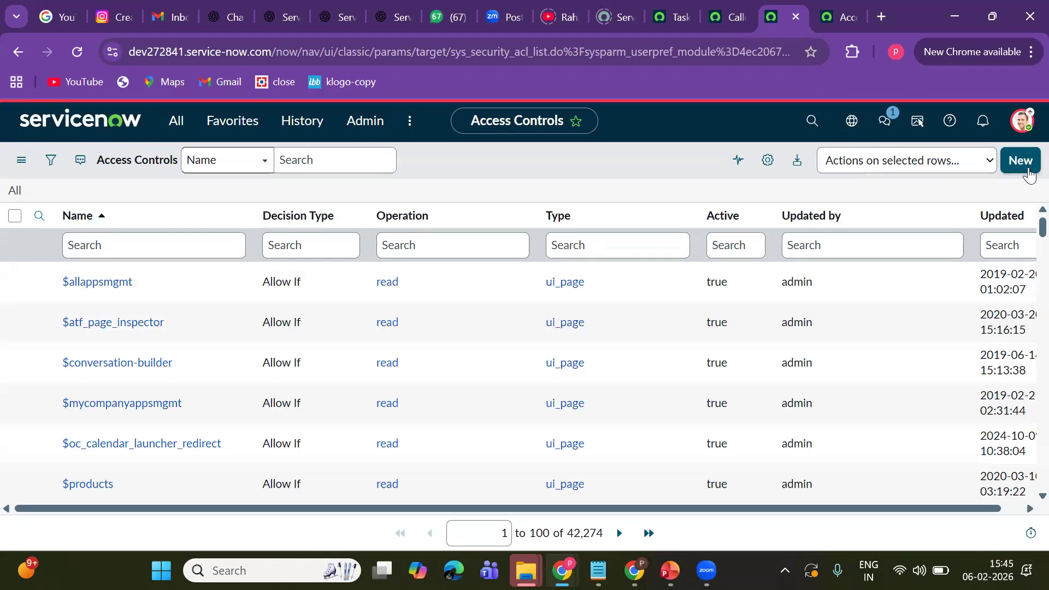
{"action": "left_click", "coordinate": [1021, 170]}
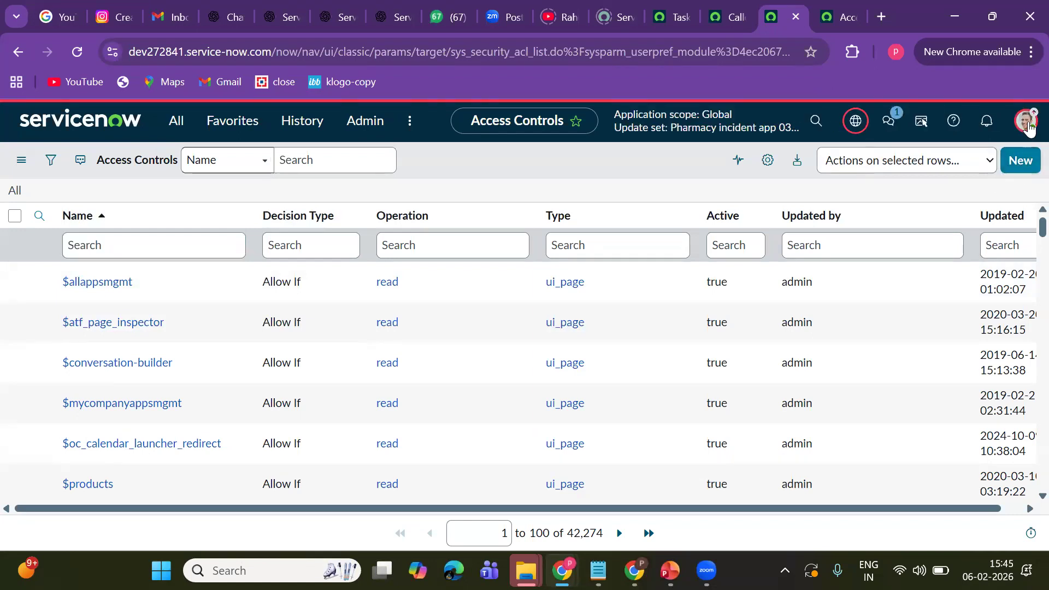
Remove the elevated security_admin role from the current session
{"action": "left_click", "coordinate": [1027, 125]}
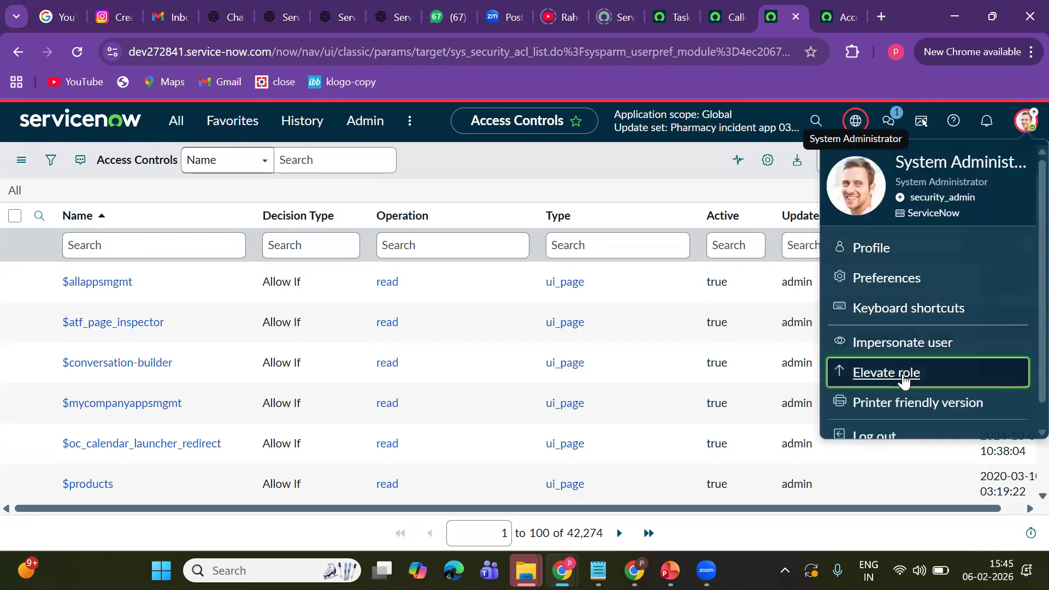
{"action": "left_click", "coordinate": [906, 373]}
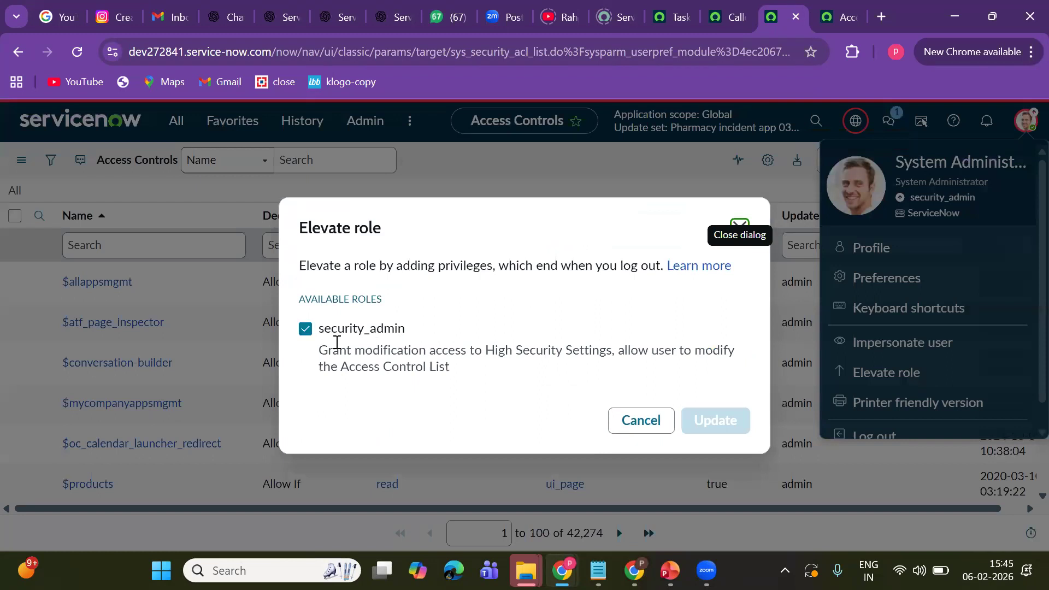
{"action": "left_click", "coordinate": [306, 329]}
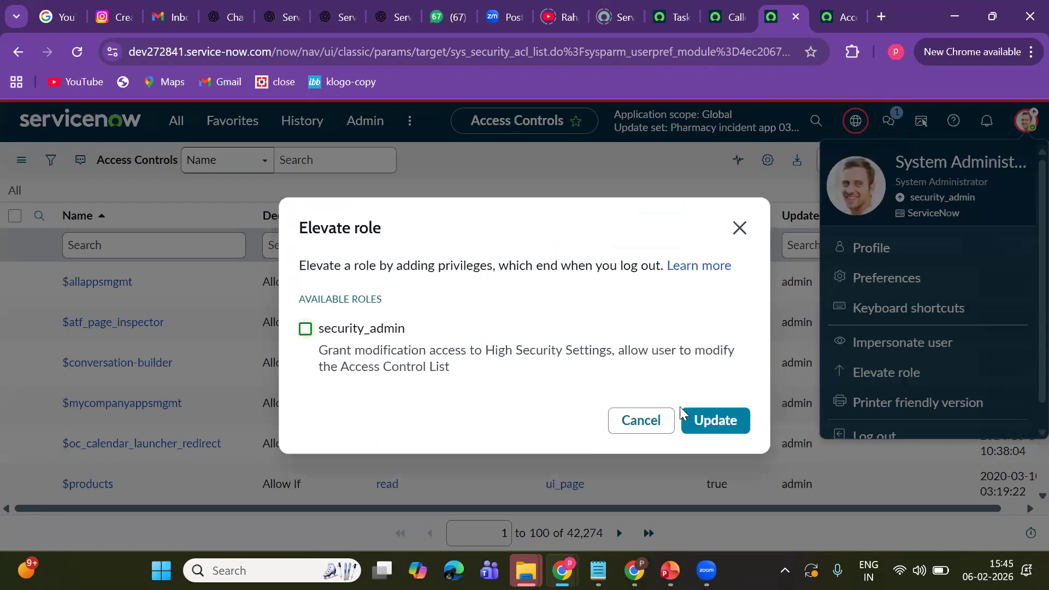
{"action": "left_click", "coordinate": [720, 422]}
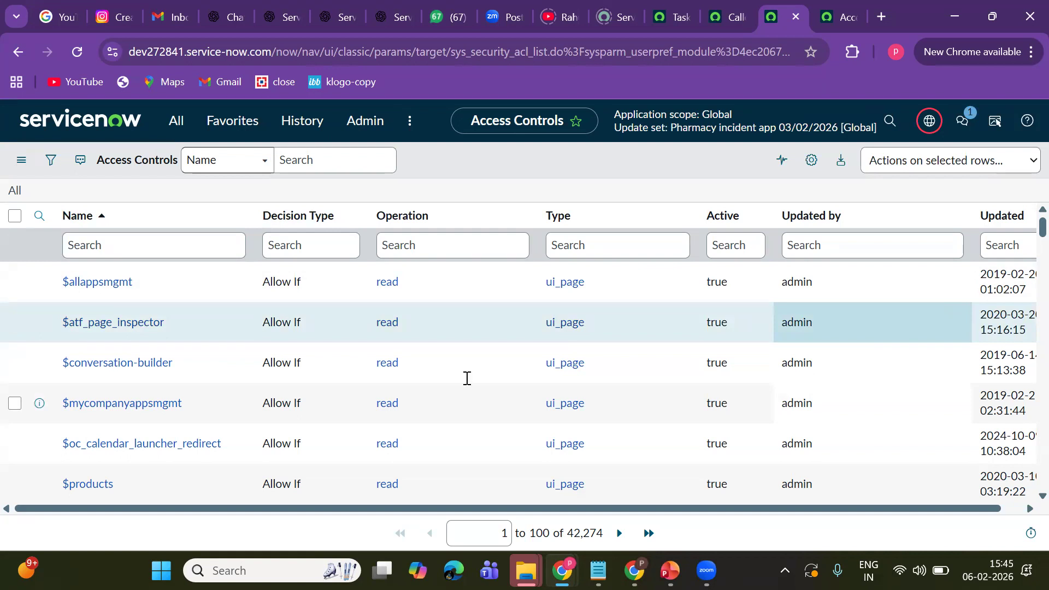
Switch to the PowerPoint deck and advance to slide 10, the question on the purpose of a Client Script
{"action": "key", "text": "alt+Tab"}
{"action": "scroll", "coordinate": [467, 380], "scroll_direction": "down", "scroll_amount": 5}
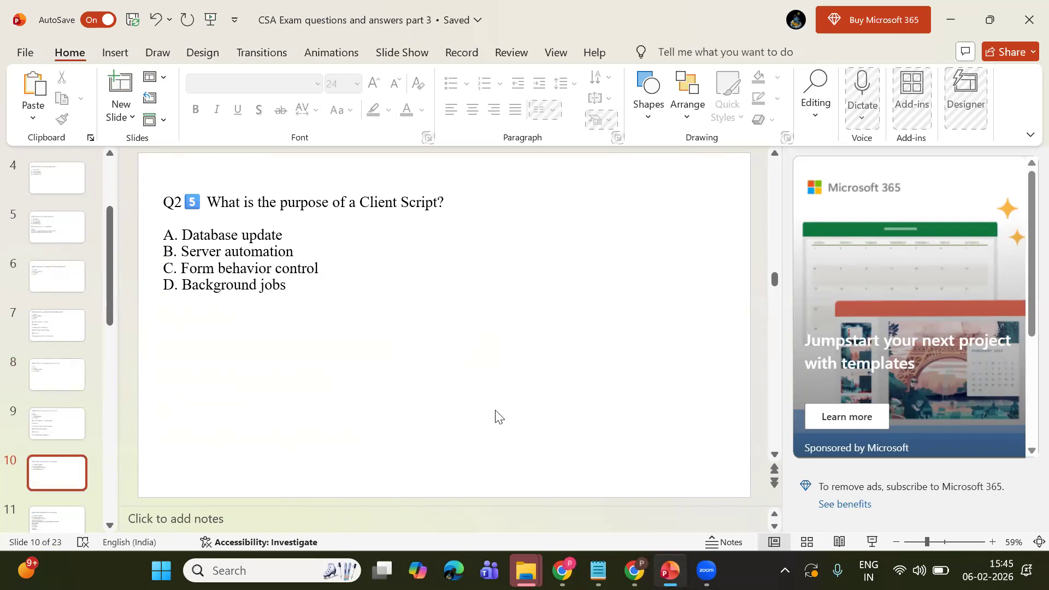
Switch back to ServiceNow in Chrome, search the application navigator for "client script" and open the Client Scripts list
{"action": "mouse_move", "coordinate": [562, 570]}
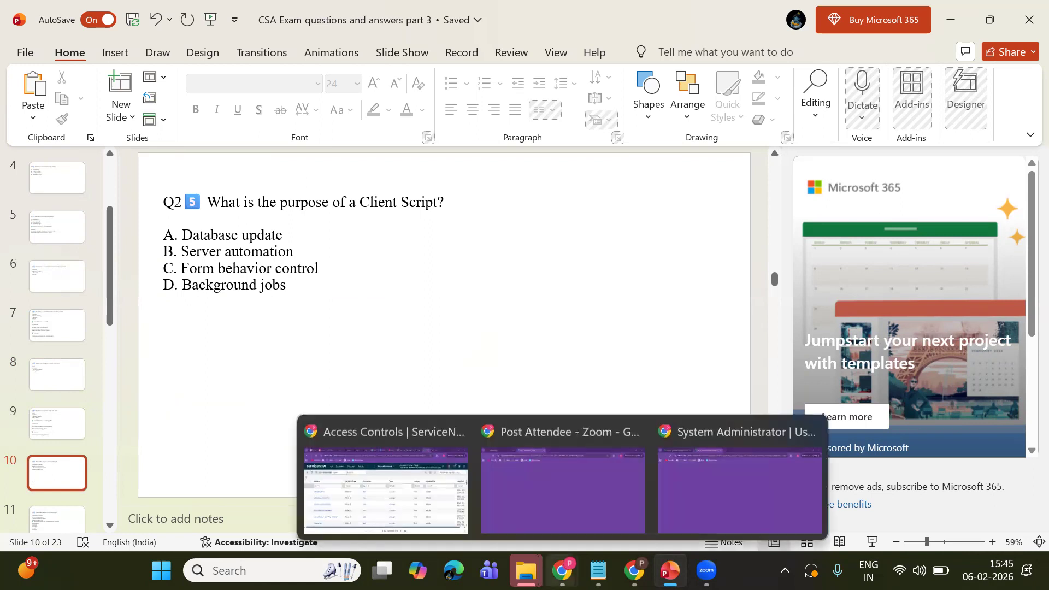
{"action": "left_click", "coordinate": [418, 520]}
{"action": "left_click", "coordinate": [177, 119]}
{"action": "type", "text": "client"}
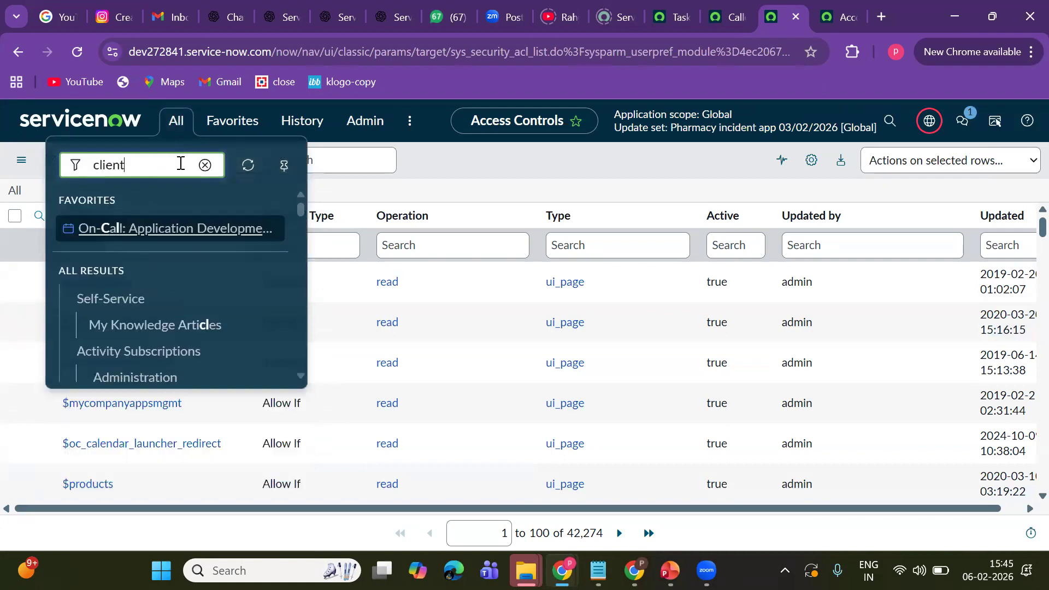
{"action": "type", "text": " script"}
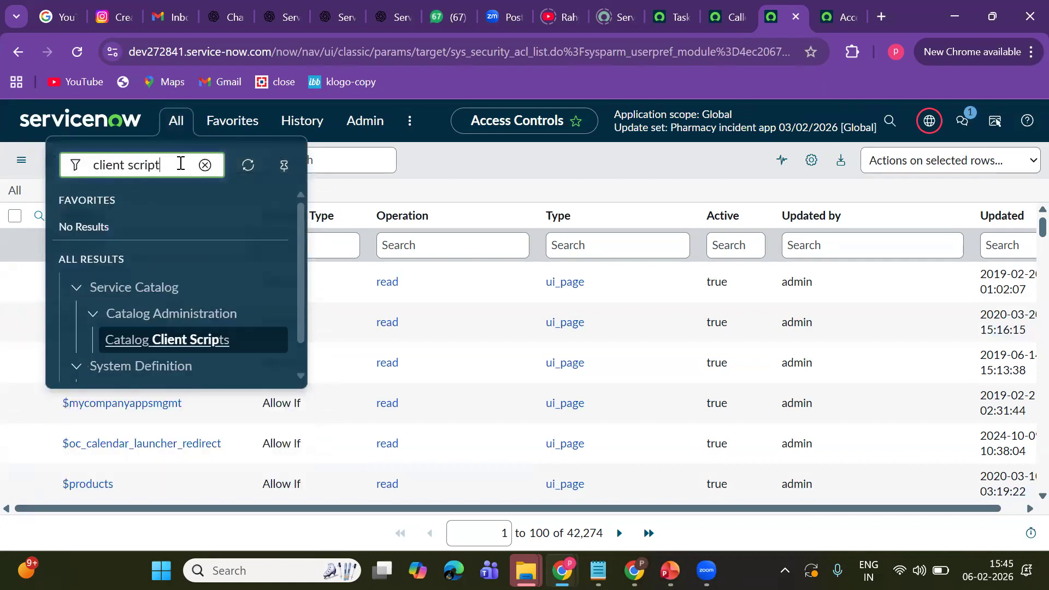
{"action": "left_click", "coordinate": [146, 361]}
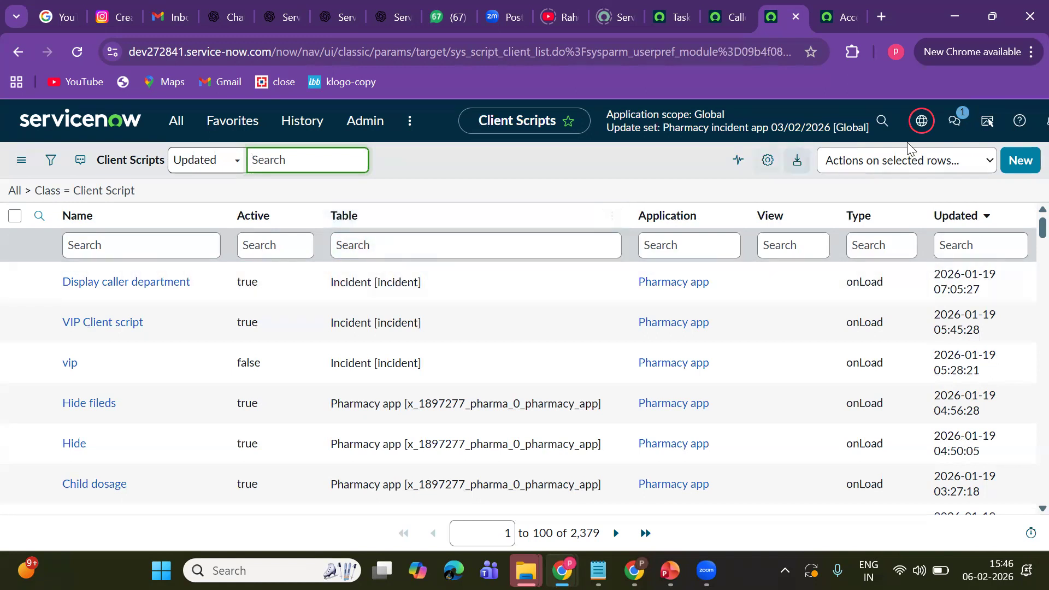
Start a new client script record and examine its form fields, script editor and available Type options
{"action": "left_click", "coordinate": [1025, 169]}
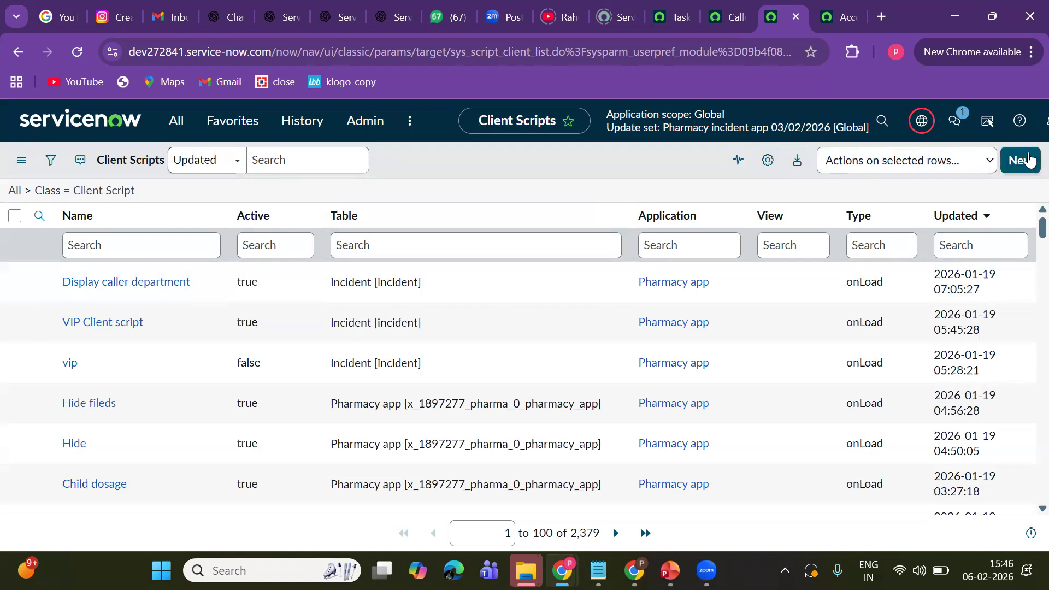
{"action": "left_click", "coordinate": [1026, 159]}
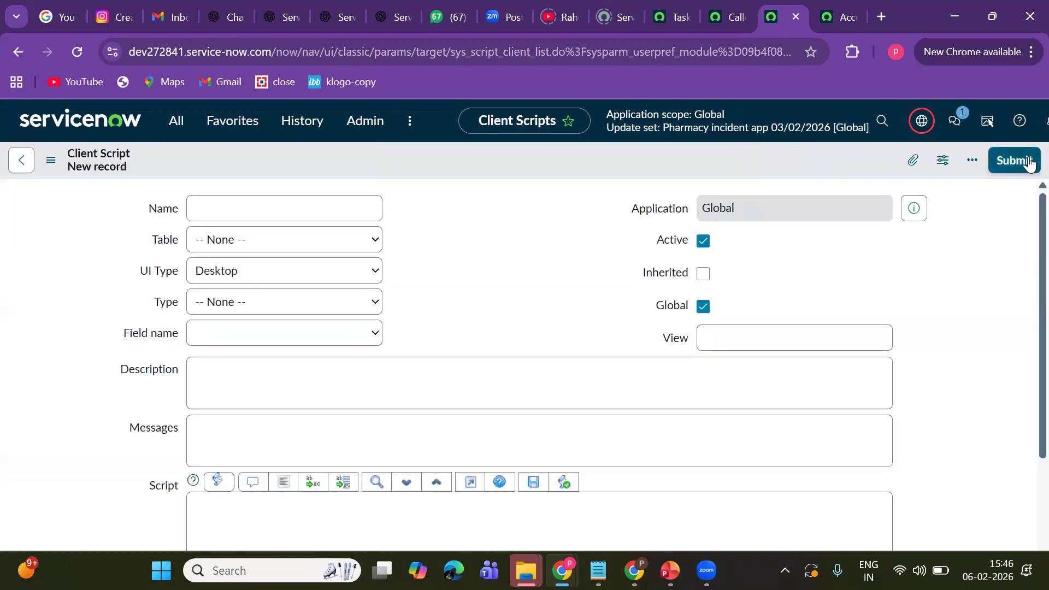
{"action": "scroll", "coordinate": [519, 325], "scroll_direction": "down", "scroll_amount": 3}
{"action": "scroll", "coordinate": [501, 327], "scroll_direction": "up", "scroll_amount": 4}
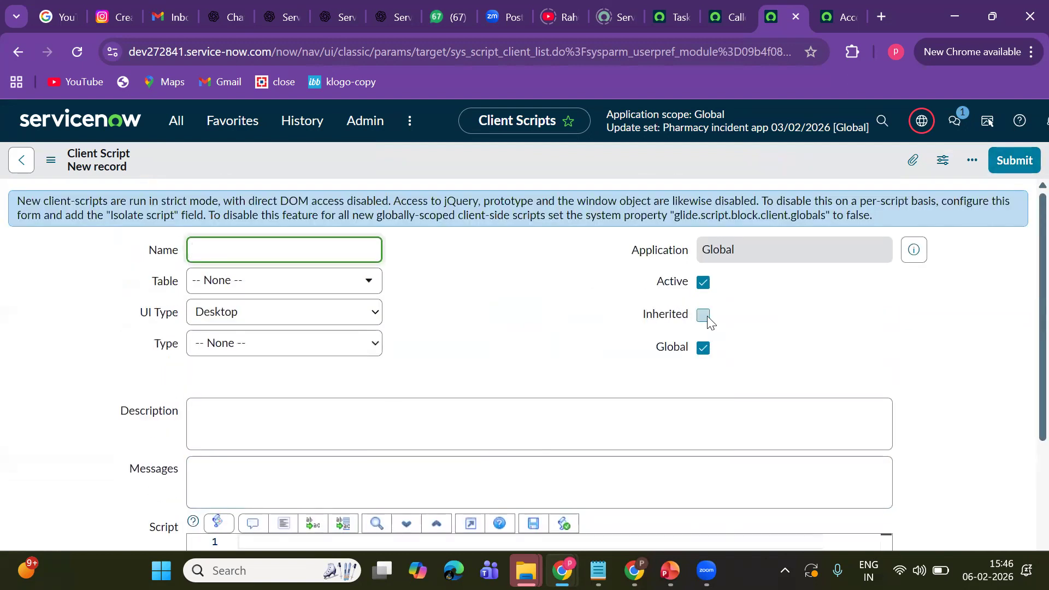
{"action": "scroll", "coordinate": [708, 320], "scroll_direction": "down", "scroll_amount": 3}
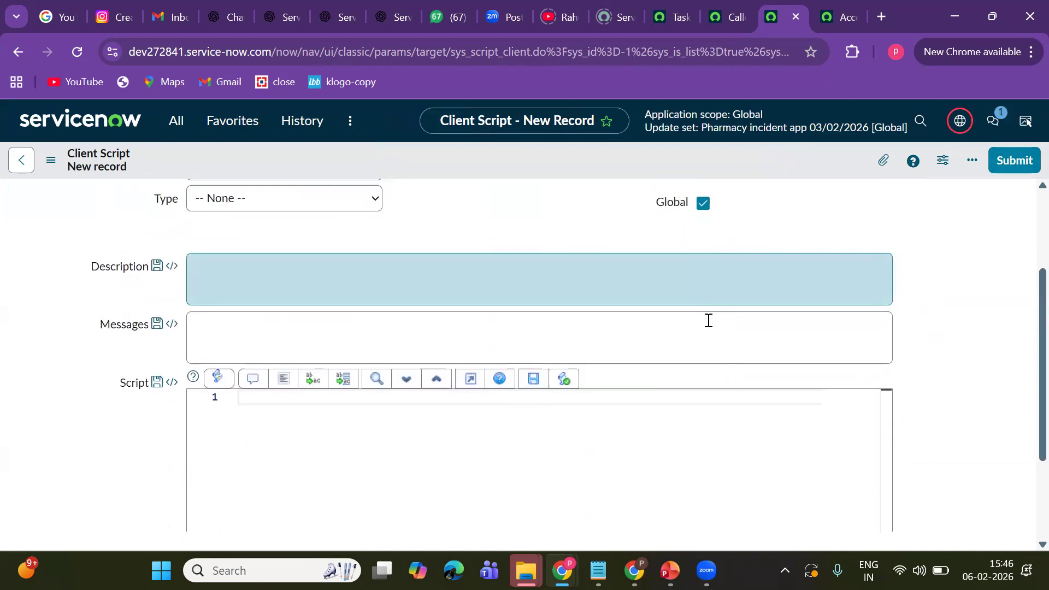
{"action": "scroll", "coordinate": [708, 320], "scroll_direction": "down", "scroll_amount": 3}
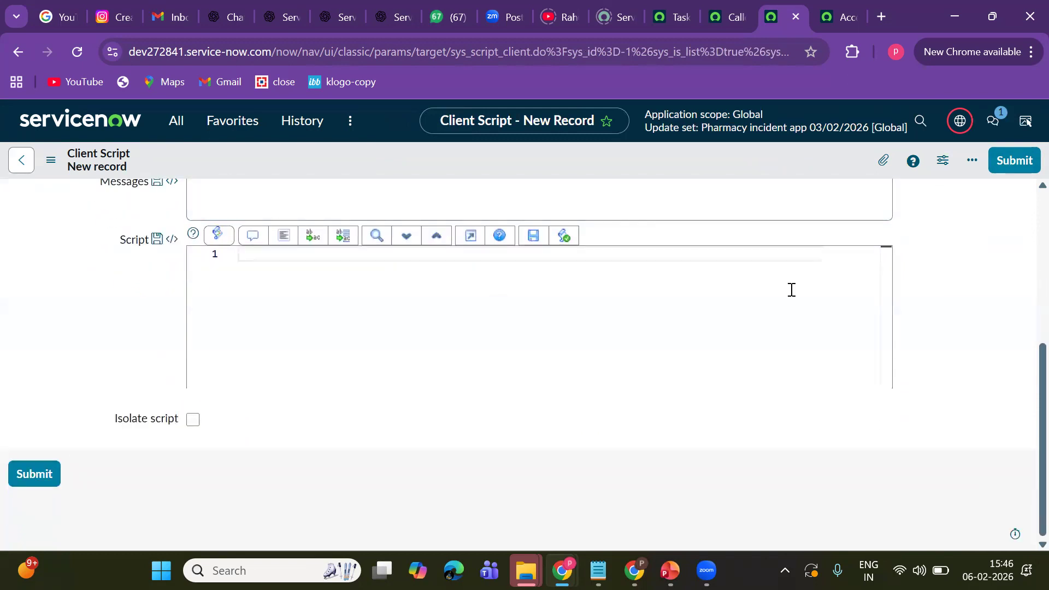
{"action": "scroll", "coordinate": [956, 248], "scroll_direction": "up", "scroll_amount": 5}
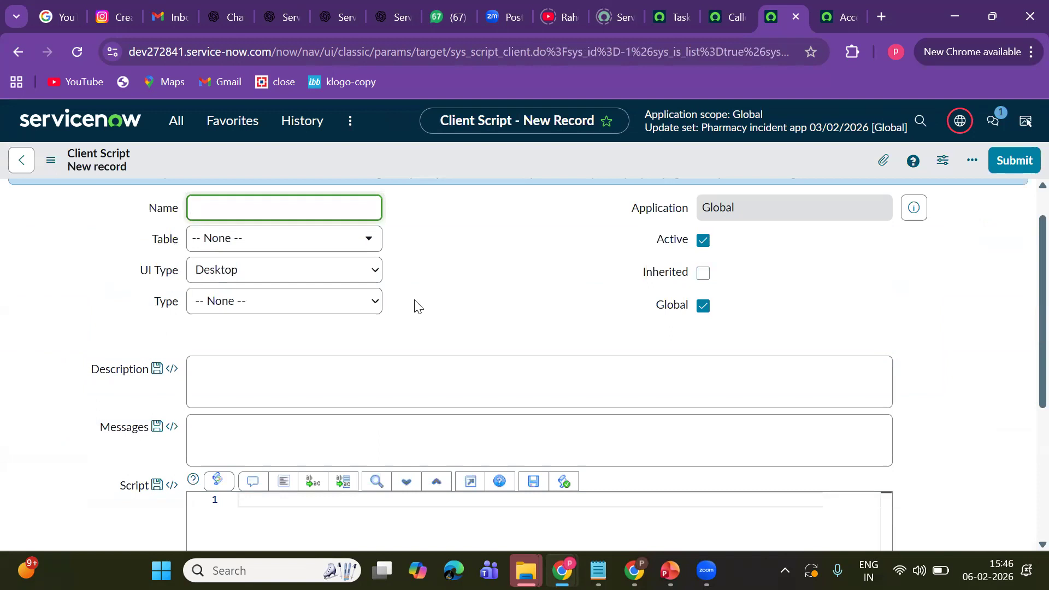
{"action": "left_click", "coordinate": [361, 309]}
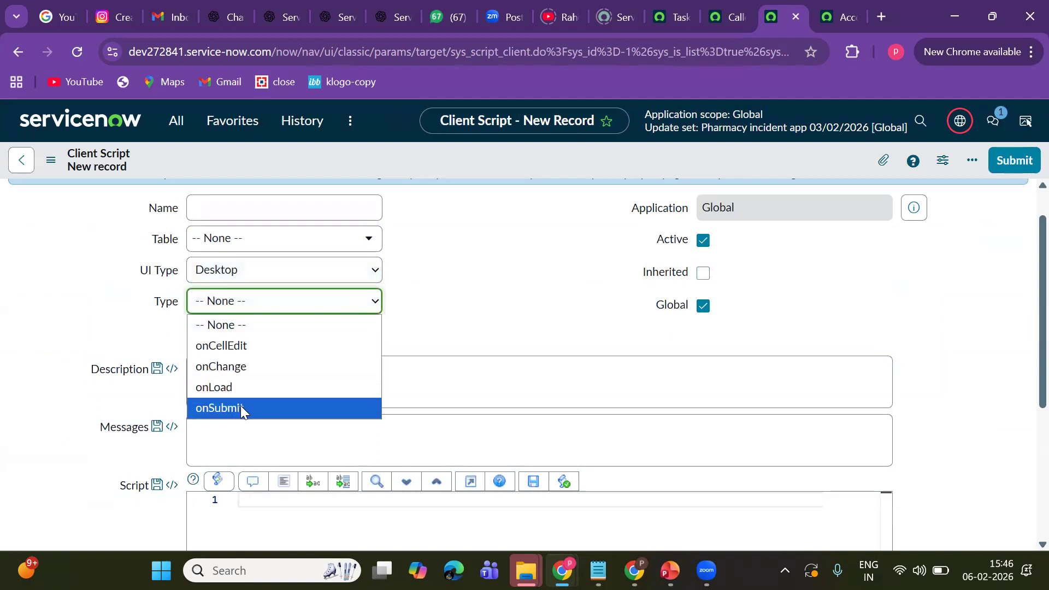
{"action": "left_click", "coordinate": [521, 323]}
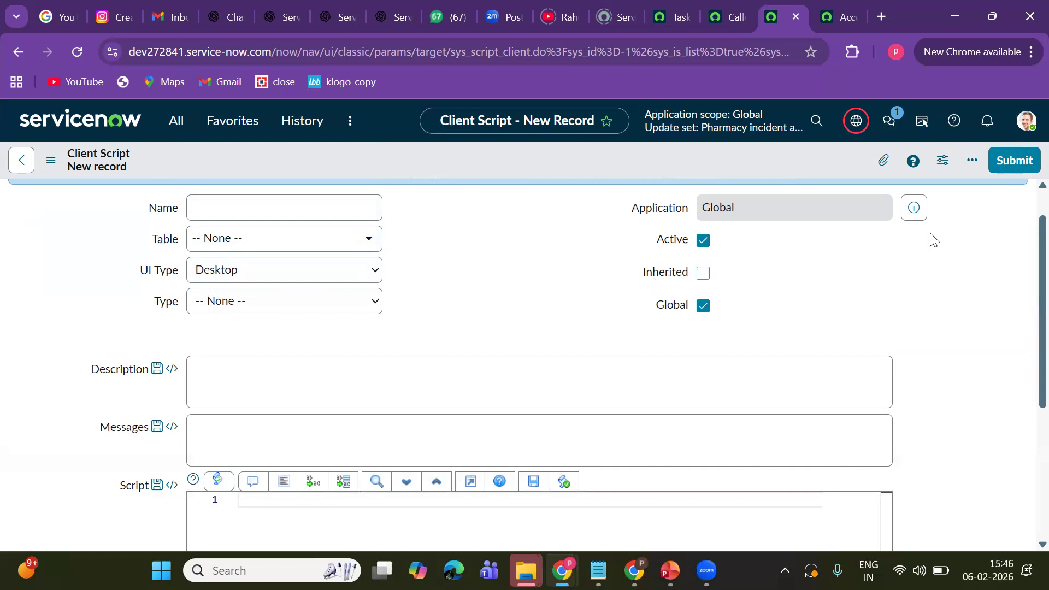
Switch to the PowerPoint deck and advance to slide 12, the question on the module used to create workflows
{"action": "left_click", "coordinate": [669, 568]}
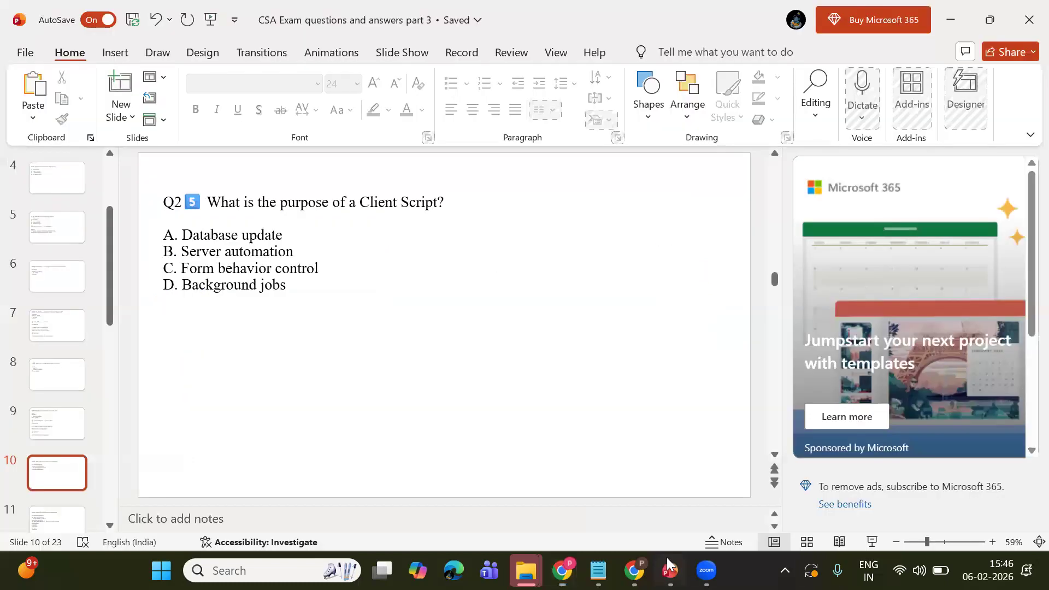
{"action": "scroll", "coordinate": [365, 291], "scroll_direction": "down", "scroll_amount": 2}
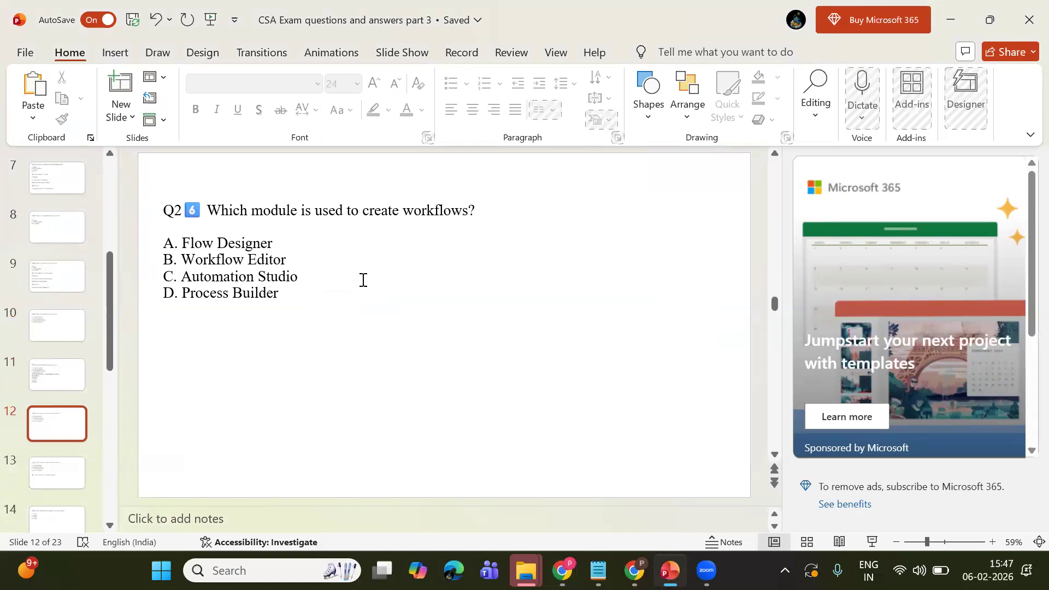
Switch back to ServiceNow in Chrome, open the Workflow Editor and bring up Workflow Studio from its welcome page
{"action": "mouse_move", "coordinate": [562, 570]}
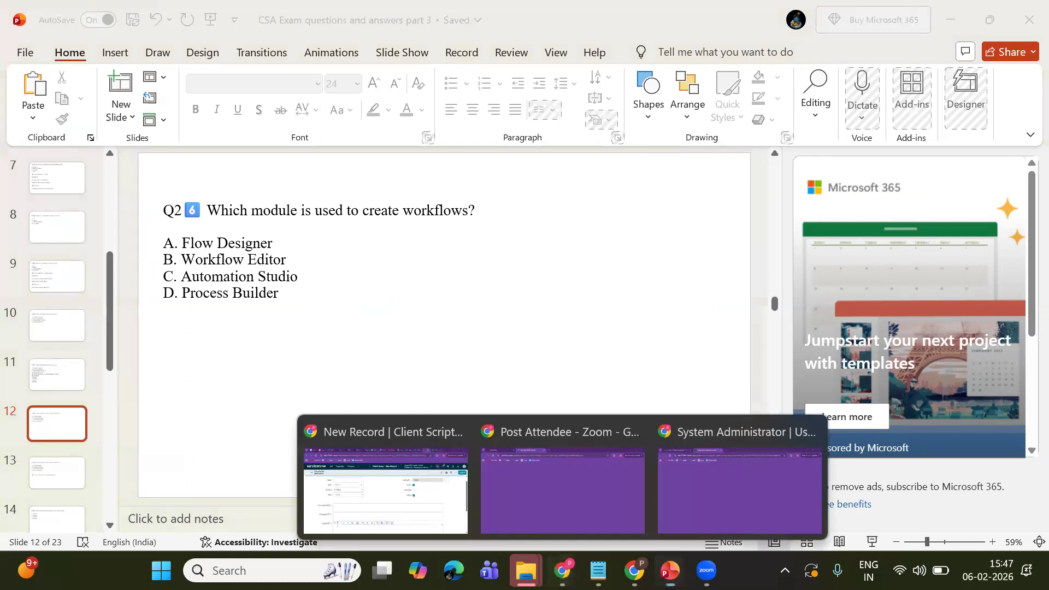
{"action": "left_click", "coordinate": [386, 481]}
{"action": "left_click", "coordinate": [175, 124]}
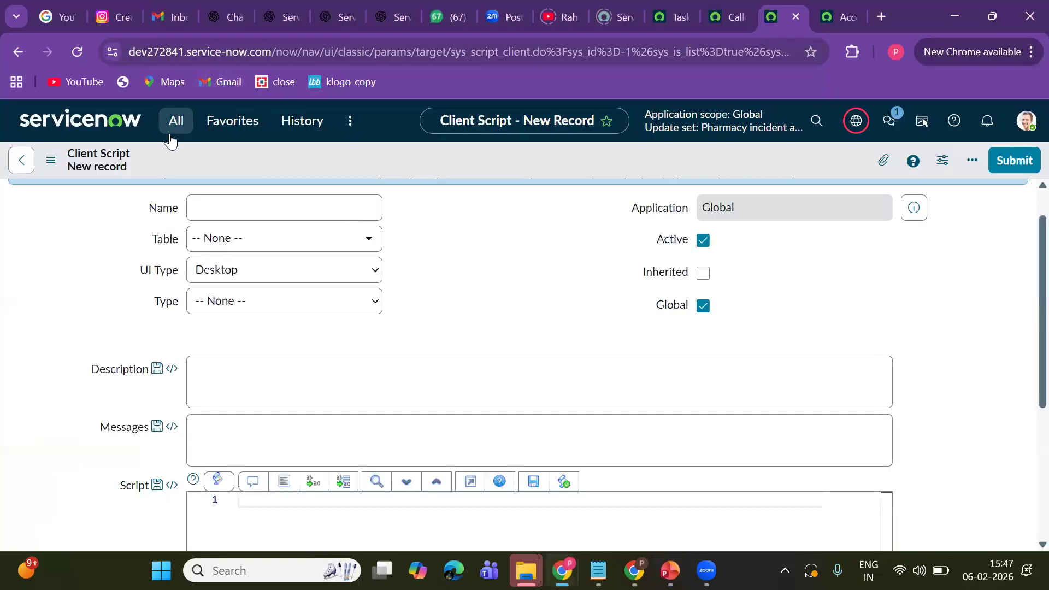
{"action": "left_click", "coordinate": [203, 165]}
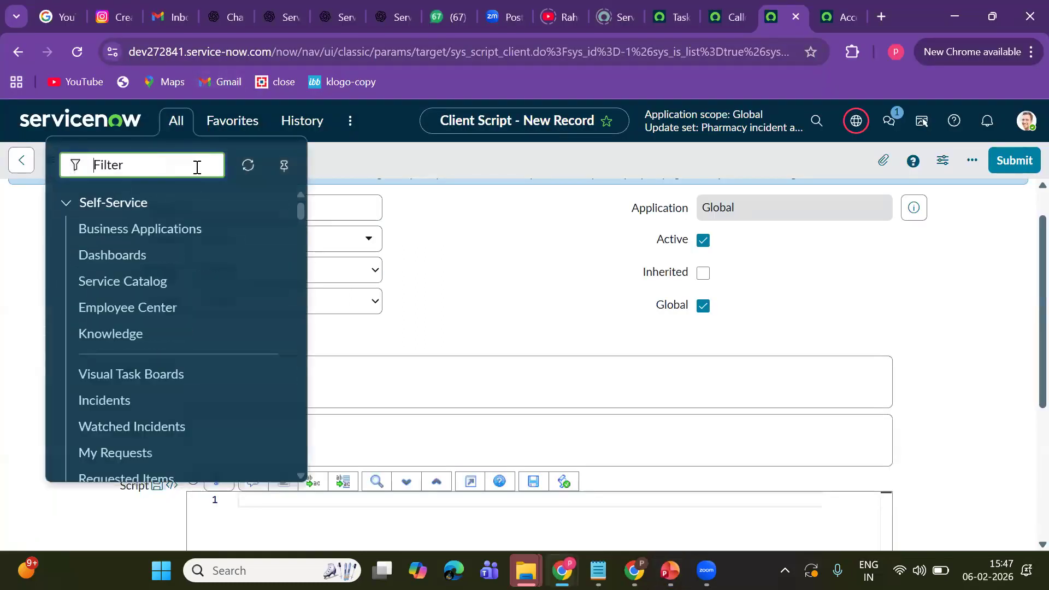
{"action": "type", "text": "wor"}
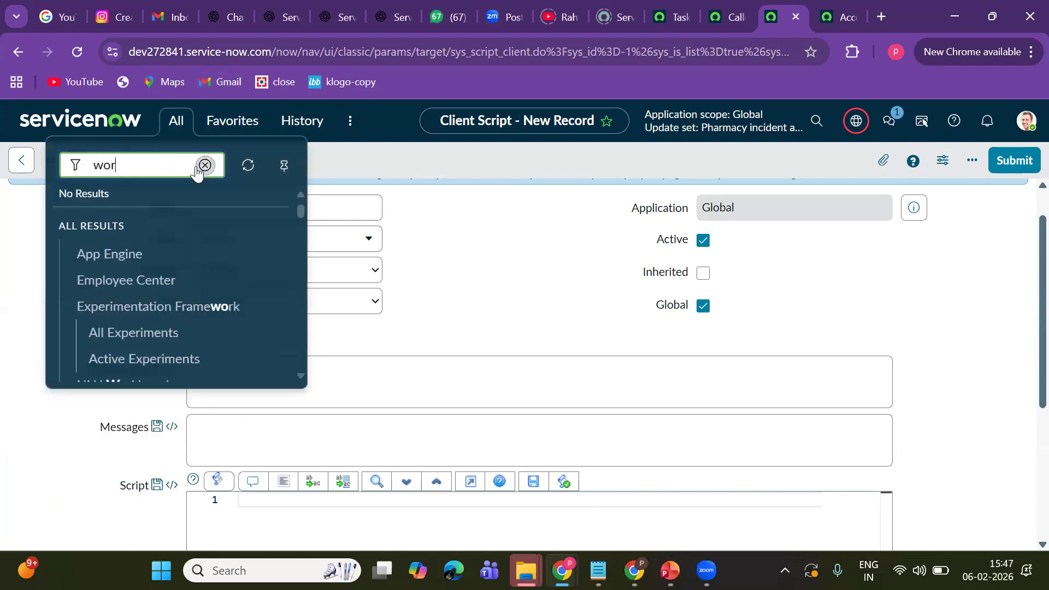
{"action": "type", "text": "kflow ed"}
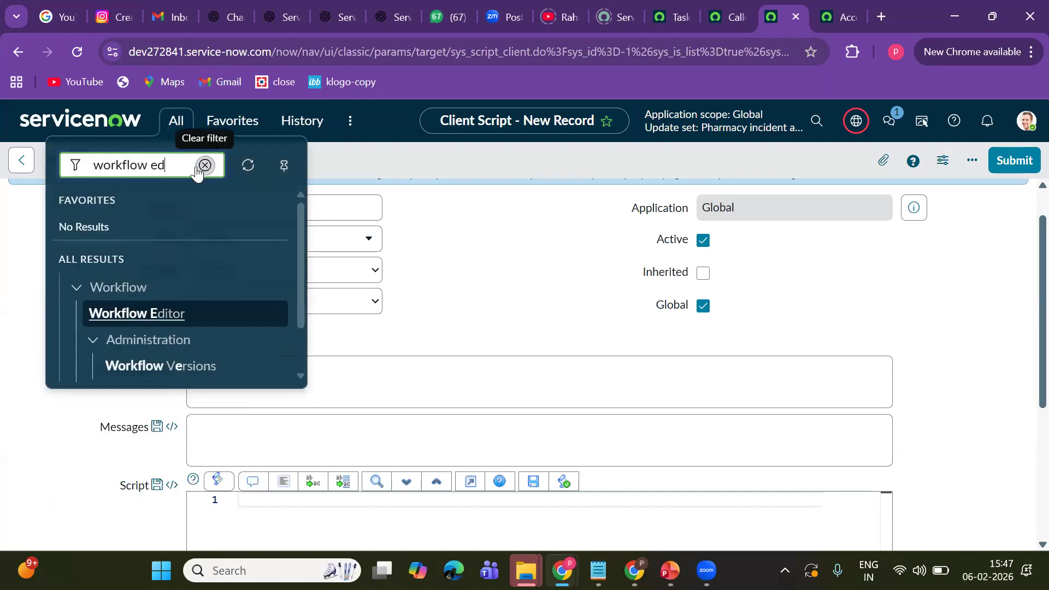
{"action": "left_click", "coordinate": [164, 318]}
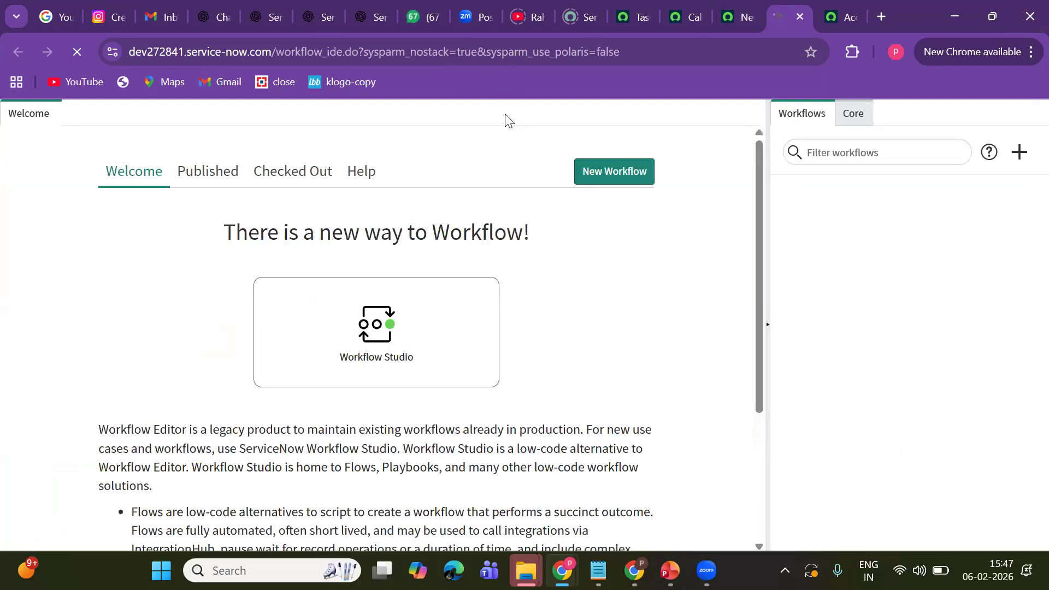
{"action": "left_click", "coordinate": [628, 184]}
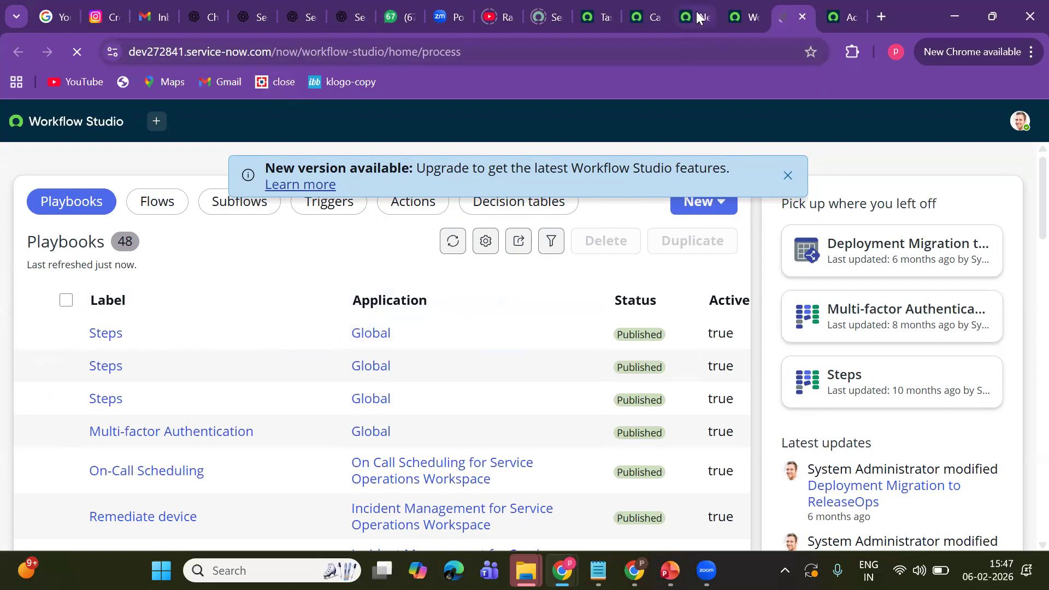
Switch to the PowerPoint deck and advance past the workflow answer to slide 15, the answer on the multi-line input field type
{"action": "mouse_move", "coordinate": [670, 571]}
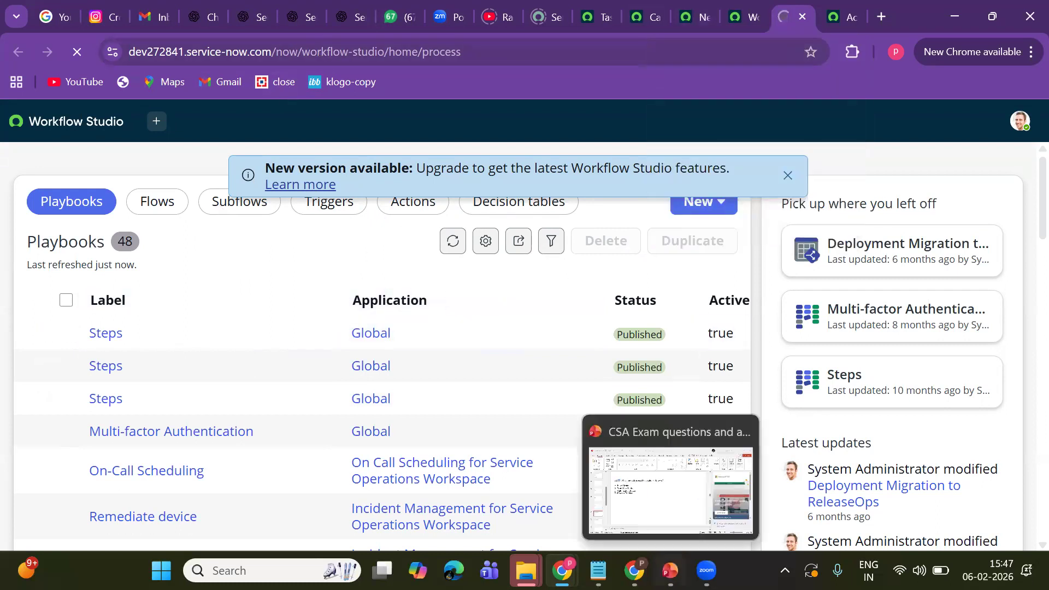
{"action": "left_click", "coordinate": [655, 519]}
{"action": "scroll", "coordinate": [395, 304], "scroll_direction": "down", "scroll_amount": 1}
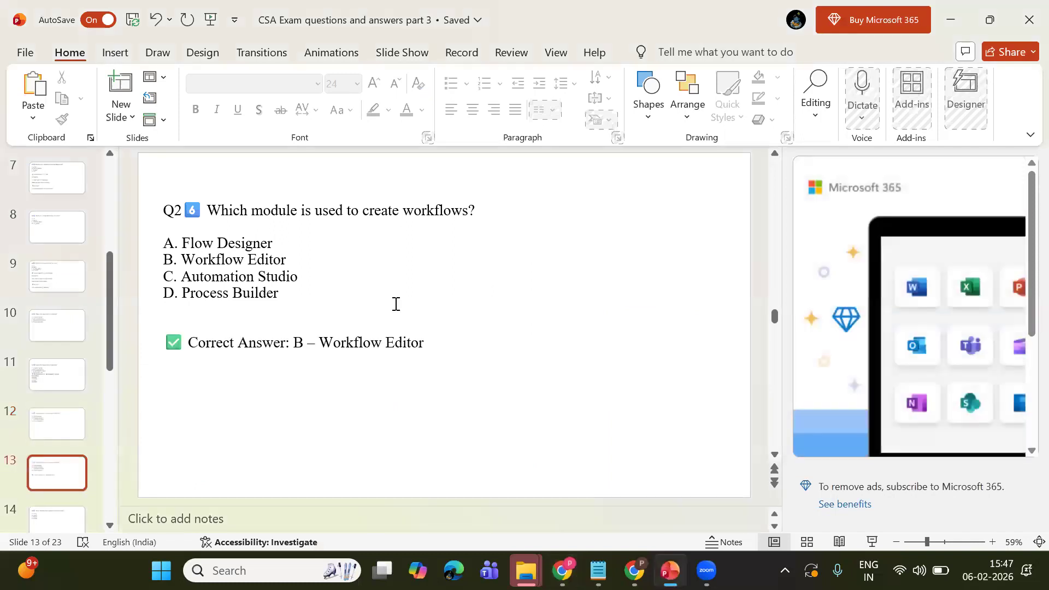
{"action": "scroll", "coordinate": [395, 303], "scroll_direction": "down", "scroll_amount": 1}
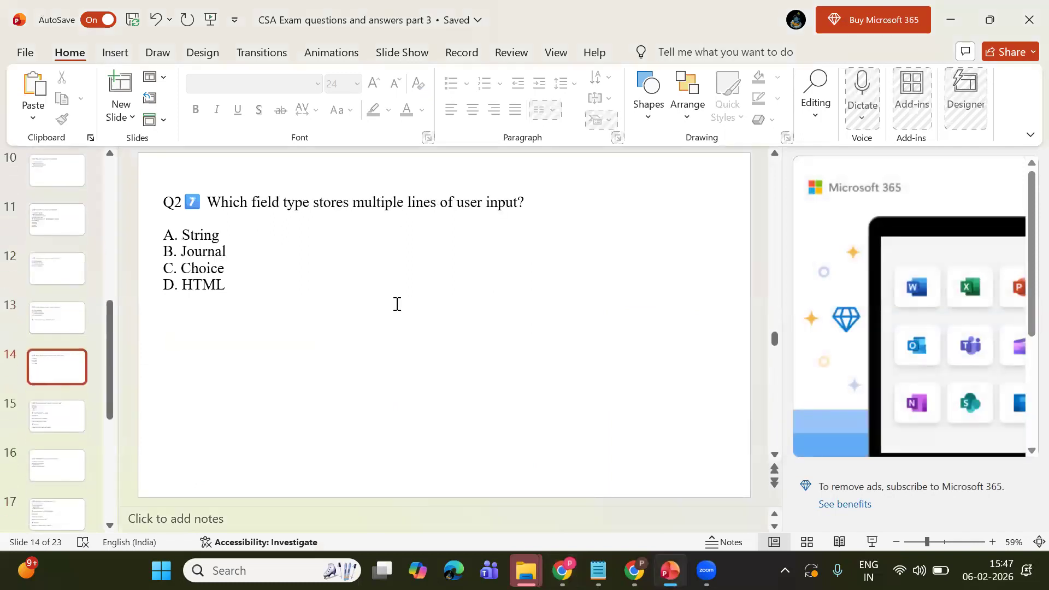
{"action": "scroll", "coordinate": [397, 304], "scroll_direction": "down", "scroll_amount": 2}
{"action": "scroll", "coordinate": [396, 304], "scroll_direction": "up", "scroll_amount": 1}
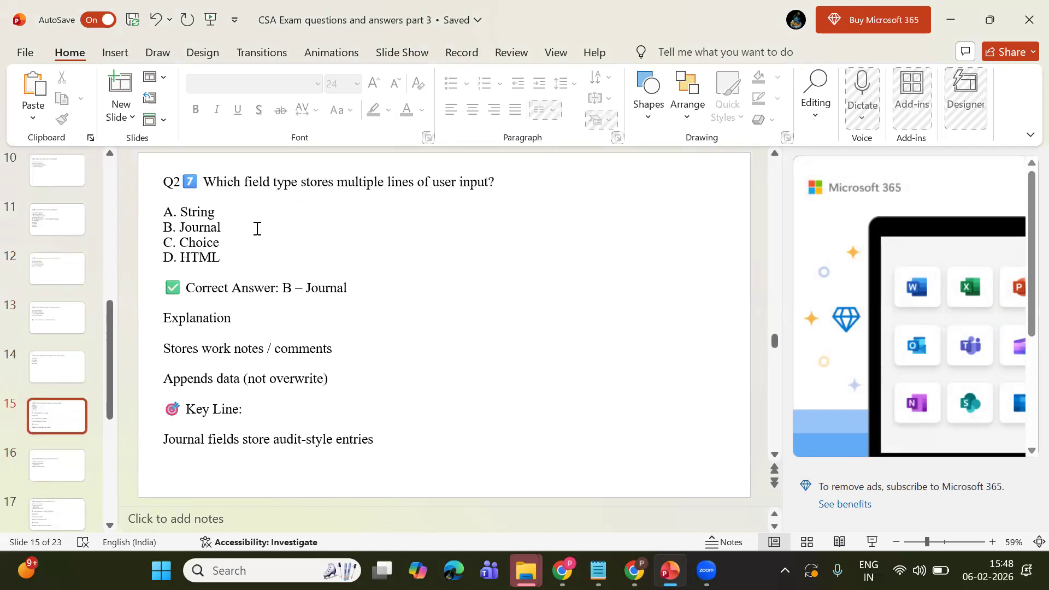
Advance the deck past the Data Policy failure question to slide 19, the answer on migrating records between instances
{"action": "scroll", "coordinate": [323, 240], "scroll_direction": "down", "scroll_amount": 2}
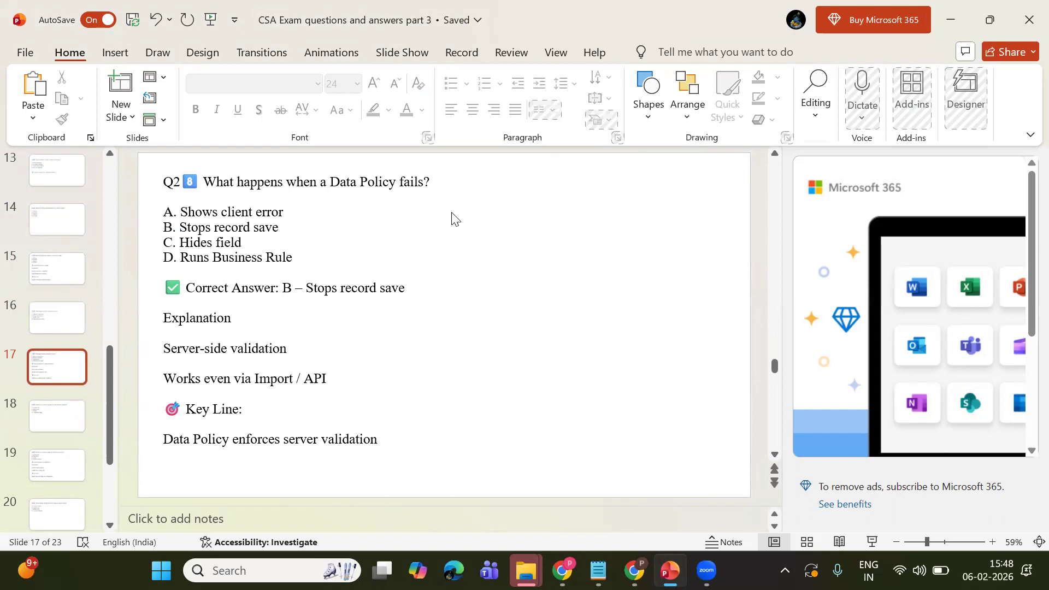
{"action": "scroll", "coordinate": [455, 228], "scroll_direction": "down", "scroll_amount": 1}
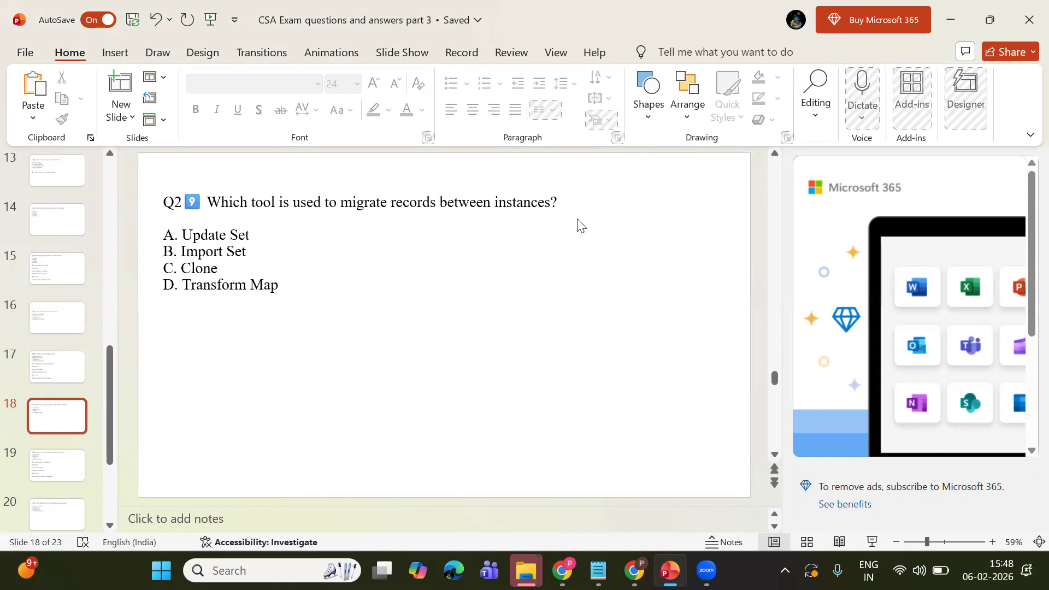
{"action": "scroll", "coordinate": [283, 252], "scroll_direction": "down", "scroll_amount": 1}
Switch to ServiceNow in Chrome and, from the new client script page, filter the application navigator for "import set"
{"action": "mouse_move", "coordinate": [561, 570]}
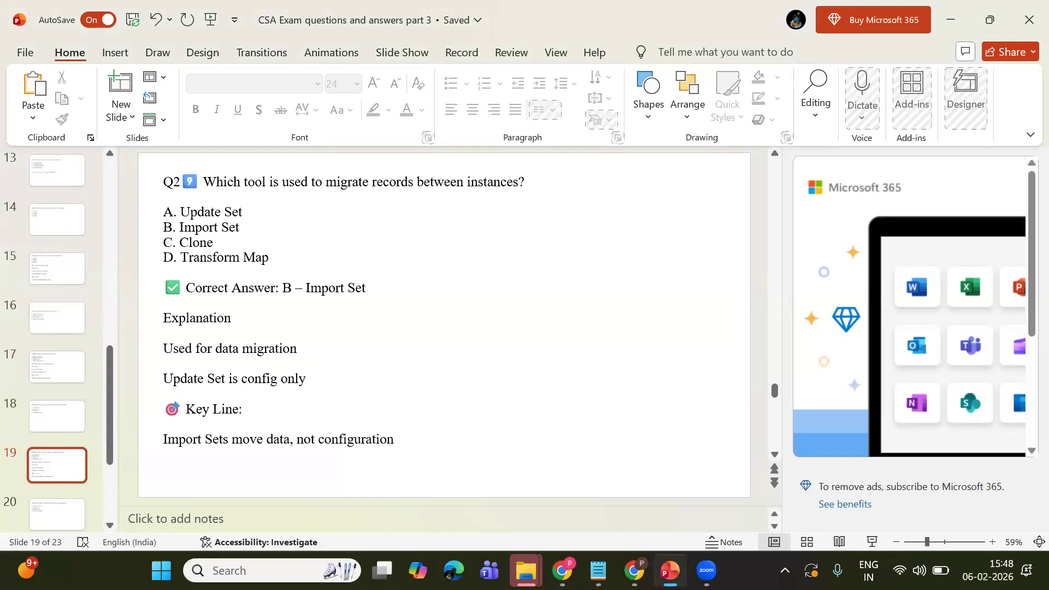
{"action": "mouse_move", "coordinate": [561, 570]}
{"action": "left_click", "coordinate": [385, 508]}
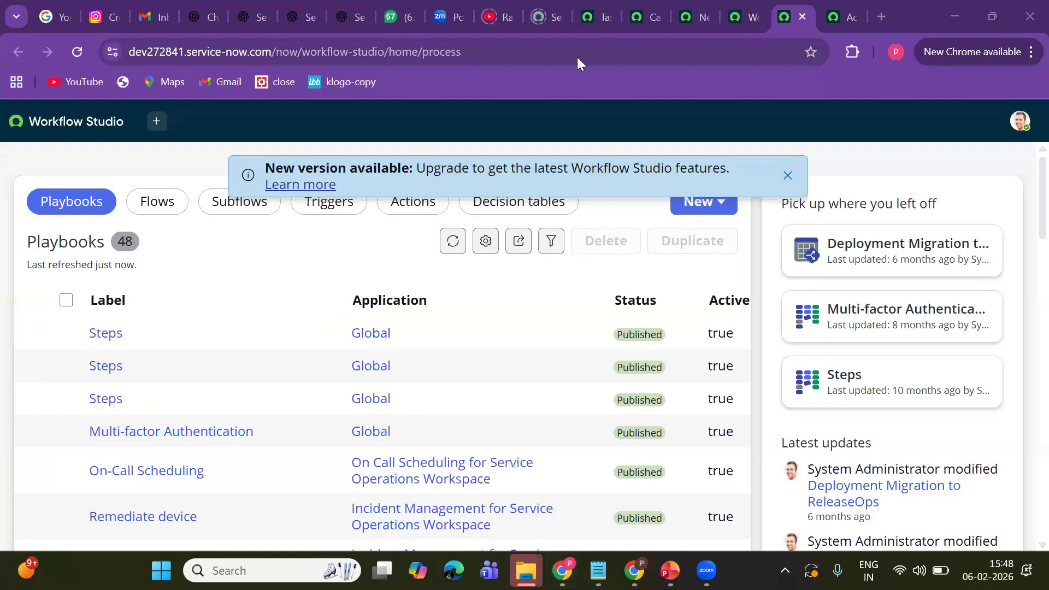
{"action": "left_click", "coordinate": [690, 16]}
{"action": "left_click", "coordinate": [186, 123]}
{"action": "left_click", "coordinate": [203, 164]}
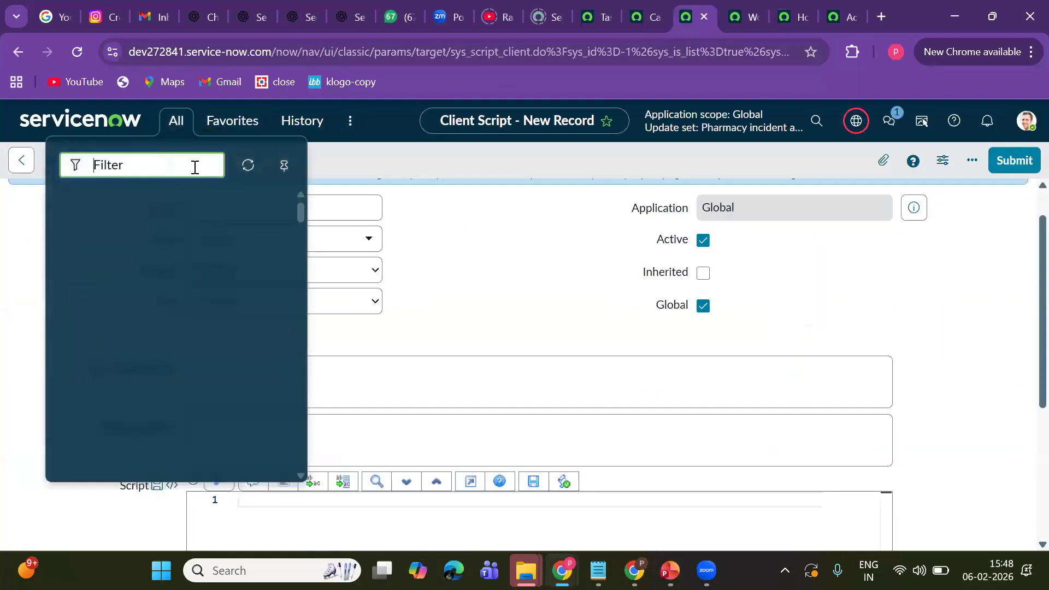
{"action": "type", "text": "impo"}
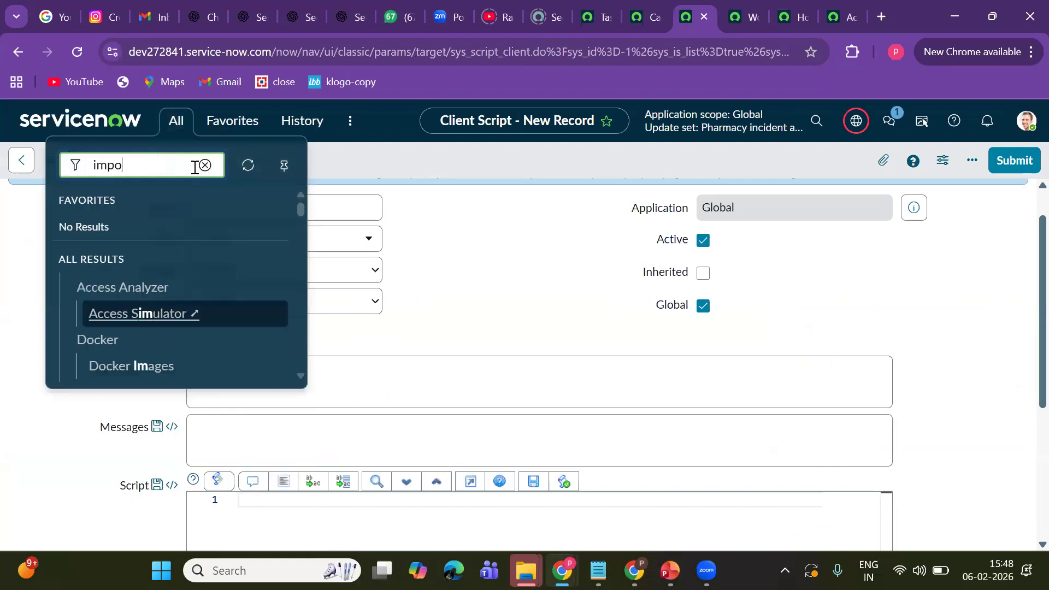
{"action": "type", "text": "rt se"}
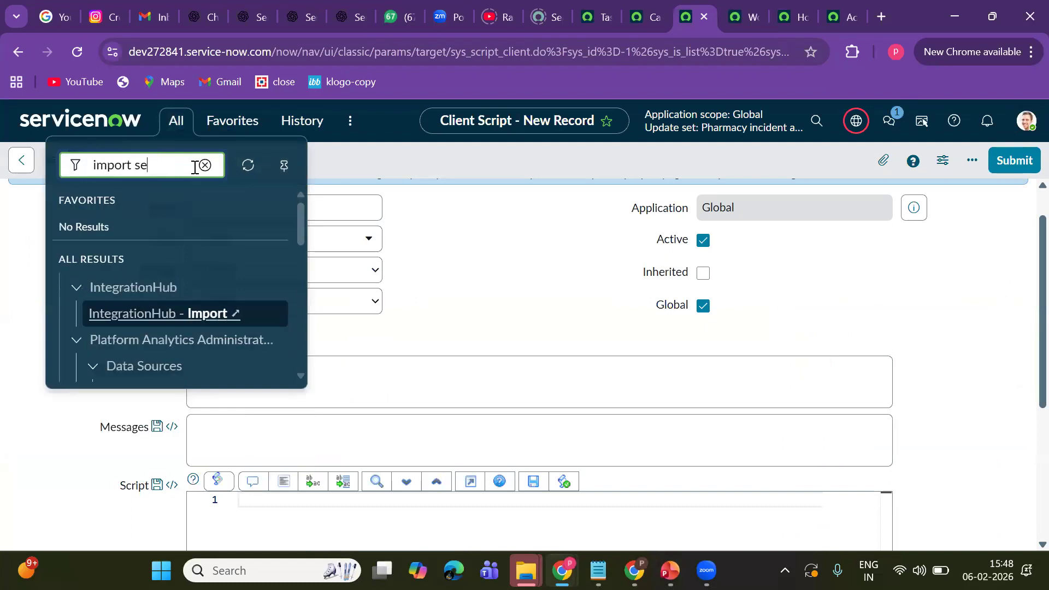
{"action": "type", "text": "t"}
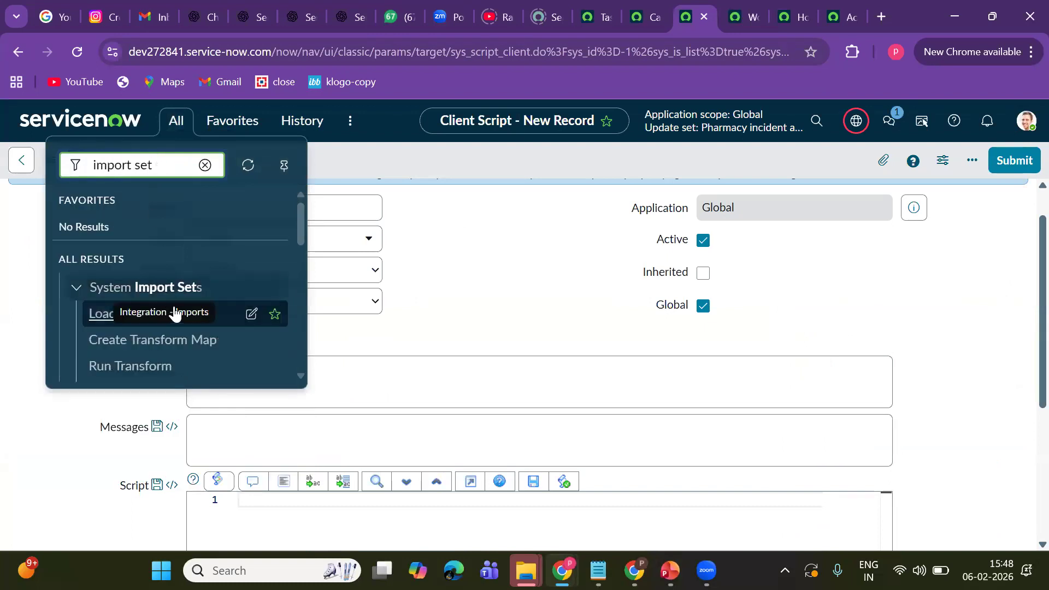
Refine the navigator filter to "import sets" and examine the System Import Sets modules, including the Administration and Advanced groups
{"action": "scroll", "coordinate": [180, 328], "scroll_direction": "down", "scroll_amount": 2}
{"action": "scroll", "coordinate": [178, 311], "scroll_direction": "down", "scroll_amount": 6}
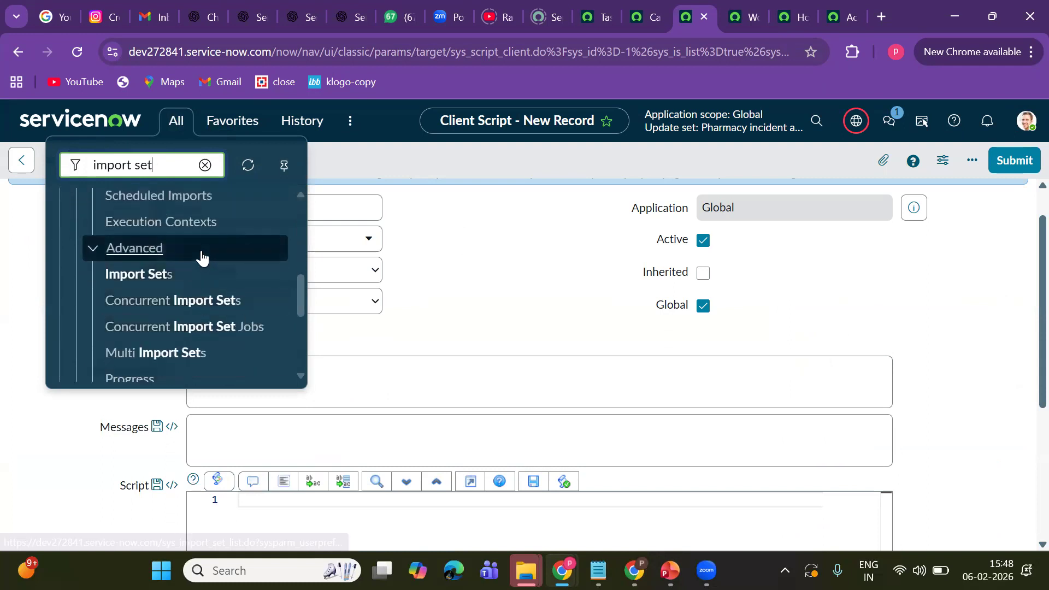
{"action": "scroll", "coordinate": [200, 261], "scroll_direction": "down", "scroll_amount": 2}
{"action": "scroll", "coordinate": [202, 267], "scroll_direction": "up", "scroll_amount": 4}
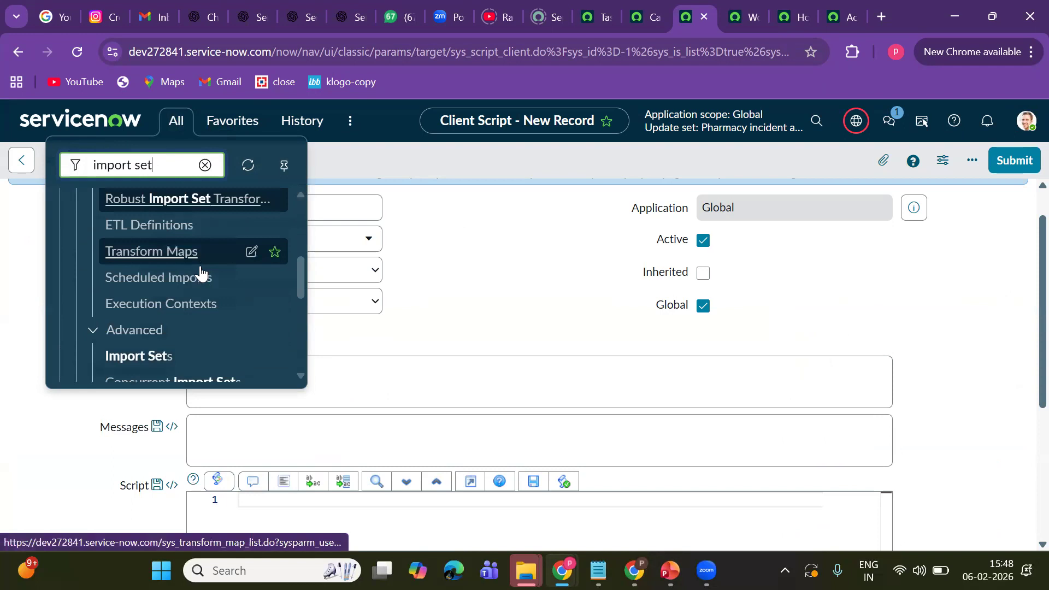
{"action": "scroll", "coordinate": [202, 270], "scroll_direction": "down", "scroll_amount": 8}
{"action": "type", "text": "s"}
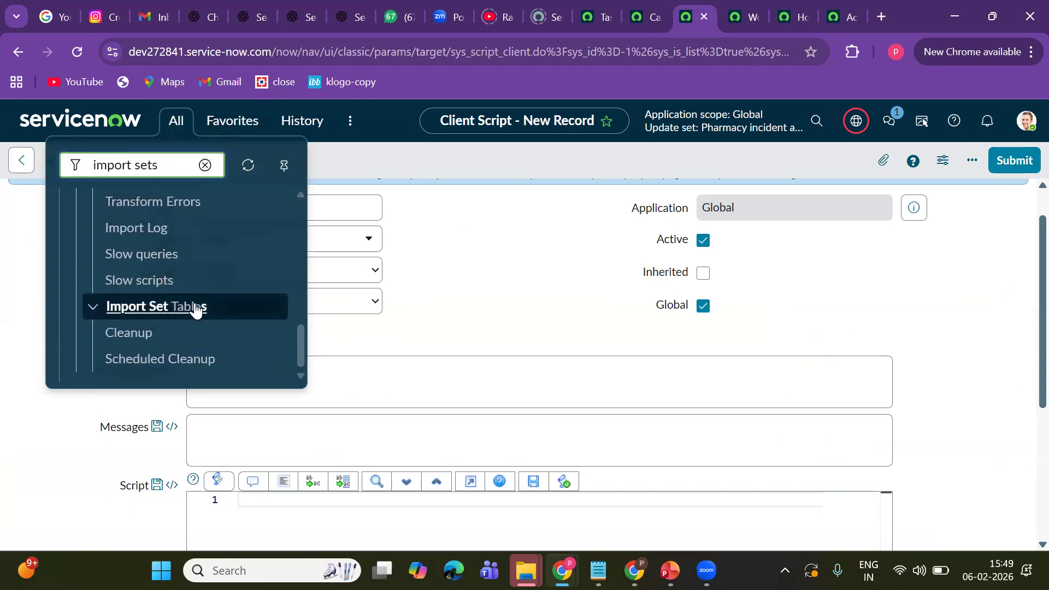
{"action": "scroll", "coordinate": [194, 314], "scroll_direction": "up", "scroll_amount": 2}
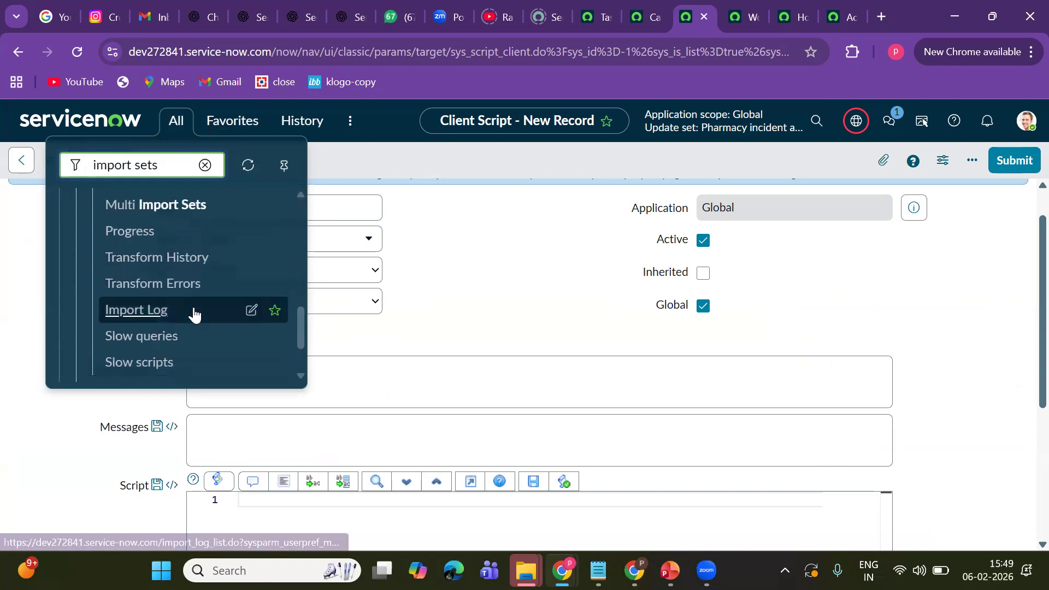
{"action": "scroll", "coordinate": [193, 314], "scroll_direction": "up", "scroll_amount": 4}
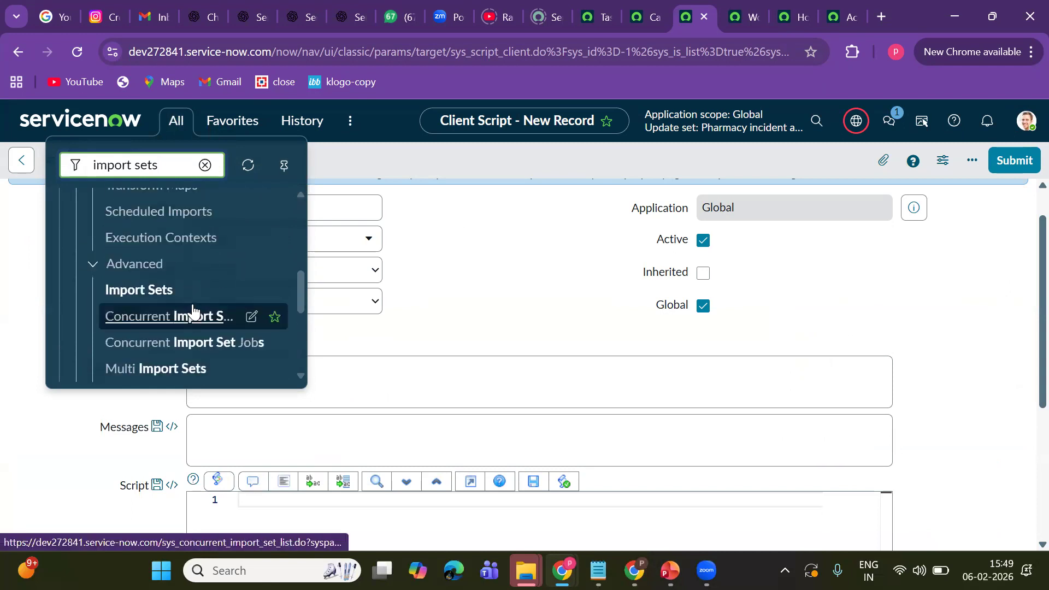
{"action": "scroll", "coordinate": [193, 313], "scroll_direction": "up", "scroll_amount": 6}
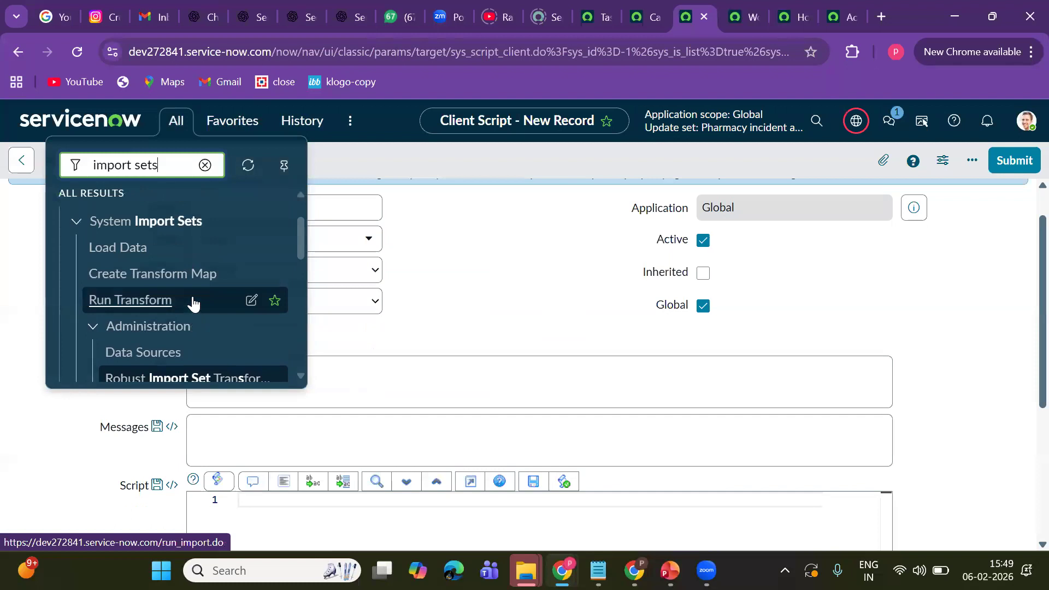
{"action": "scroll", "coordinate": [161, 279], "scroll_direction": "down", "scroll_amount": 2}
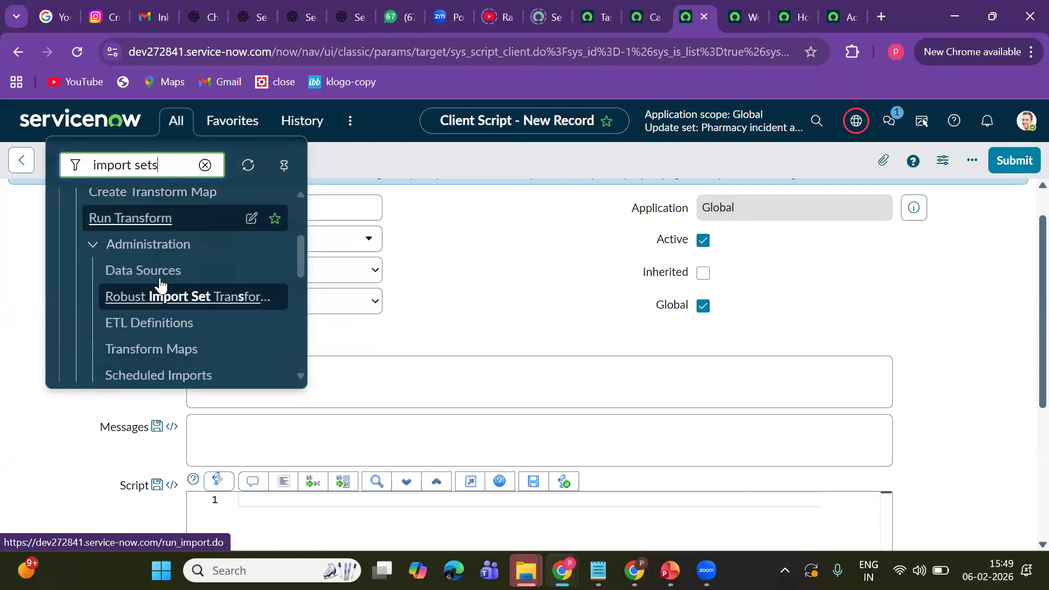
{"action": "scroll", "coordinate": [167, 292], "scroll_direction": "down", "scroll_amount": 2}
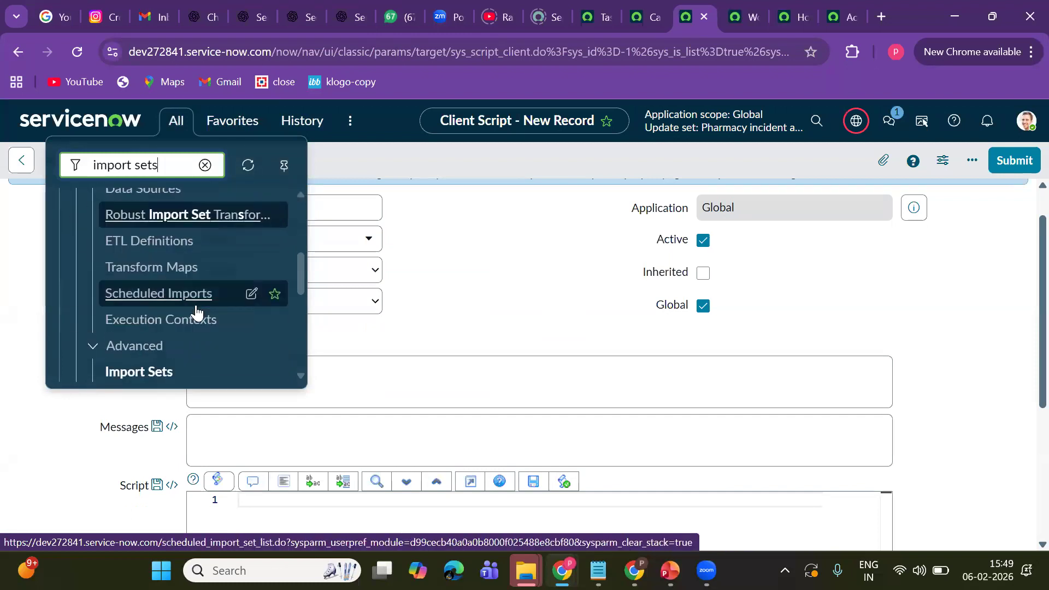
{"action": "scroll", "coordinate": [197, 311], "scroll_direction": "down", "scroll_amount": 2}
Switch to the PowerPoint deck and advance to slide 21, the answer on the feature that tracks field value changes
{"action": "mouse_move", "coordinate": [570, 560]}
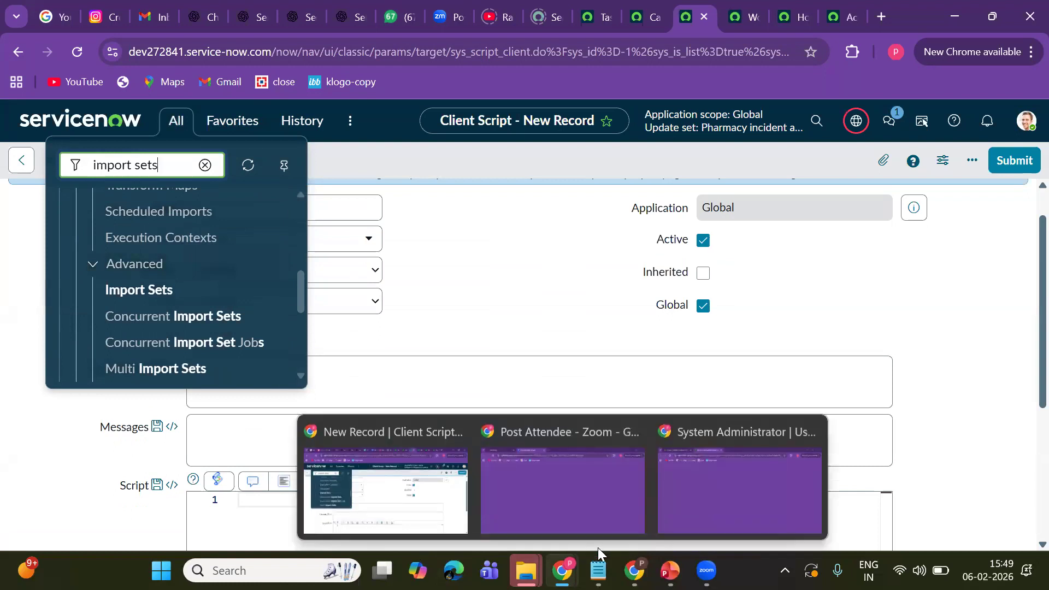
{"action": "left_click", "coordinate": [670, 570]}
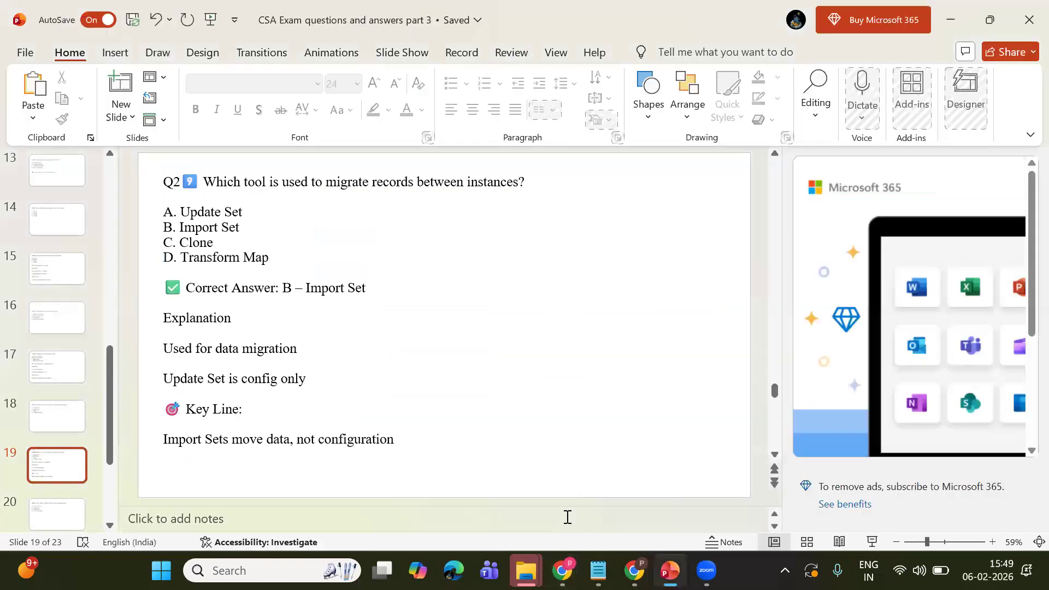
{"action": "scroll", "coordinate": [433, 317], "scroll_direction": "down", "scroll_amount": 2}
{"action": "scroll", "coordinate": [433, 317], "scroll_direction": "up", "scroll_amount": 1}
{"action": "scroll", "coordinate": [433, 317], "scroll_direction": "down", "scroll_amount": 1}
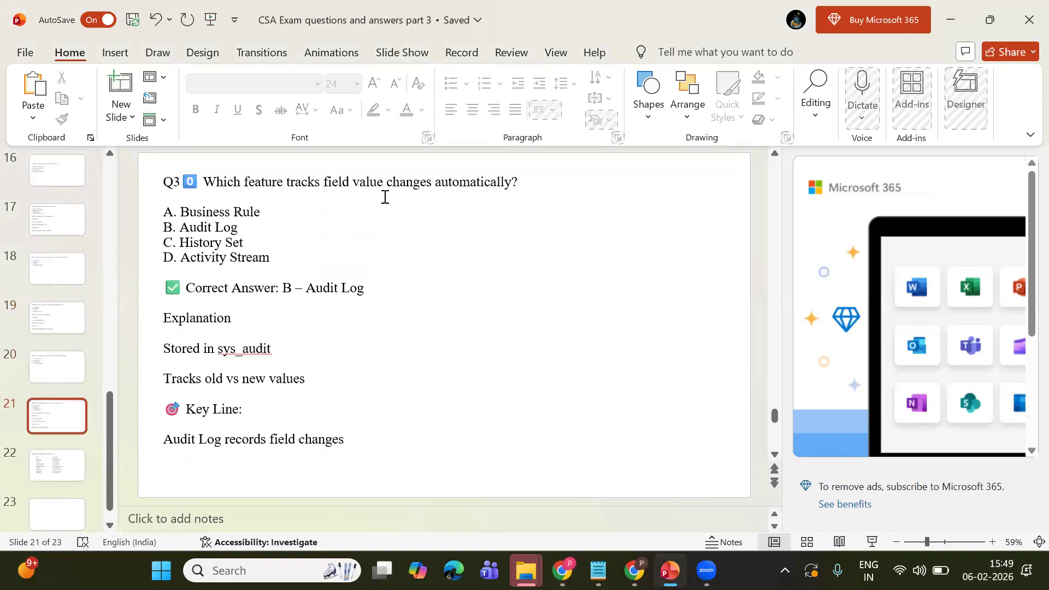